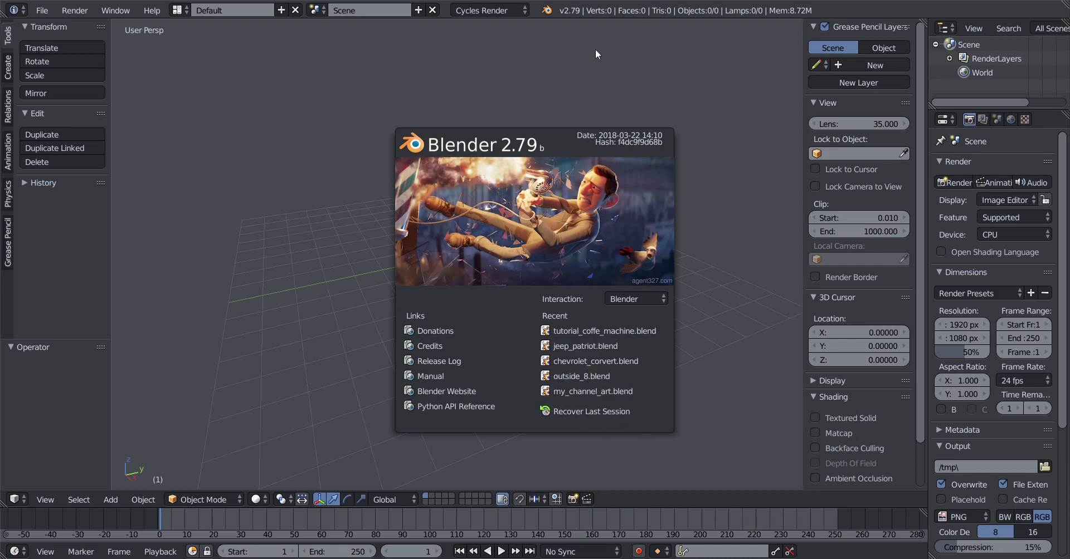
# Dismiss the splash screen to work in the empty 3D scene
pyautogui.click(565, 202)
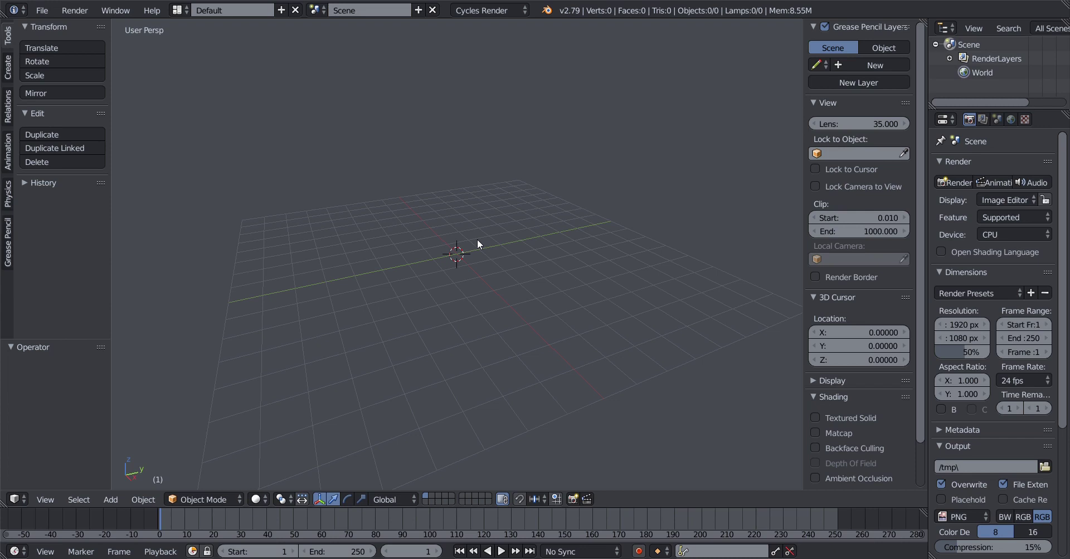
pyautogui.moveTo(510, 261); pyautogui.dragTo(588, 181, button='middle')
pyautogui.moveTo(551, 390); pyautogui.dragTo(444, 313, button='middle')
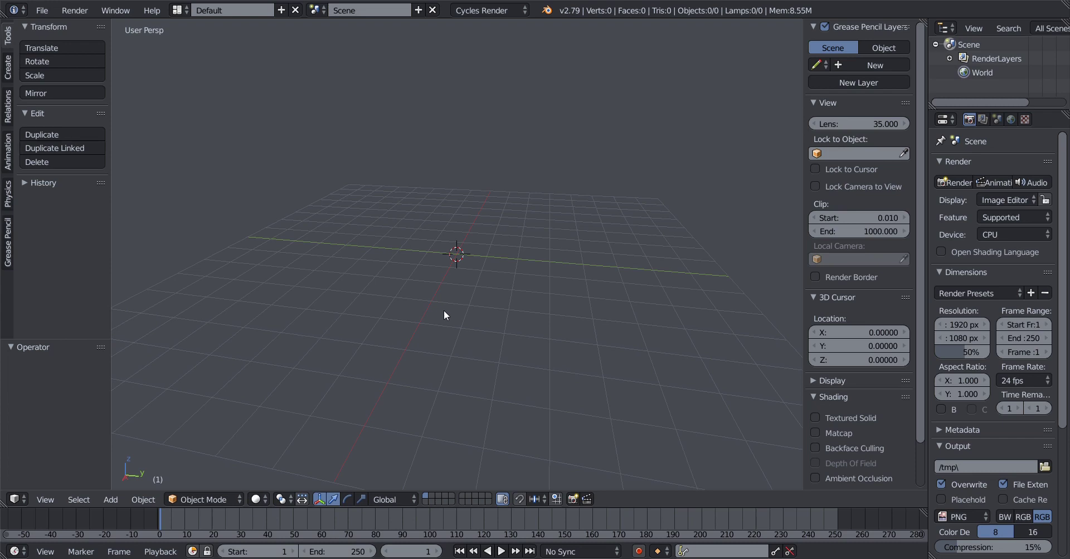
# Add a cube mesh to the empty scene and delete it again
pyautogui.hotkey('shift', 'a')
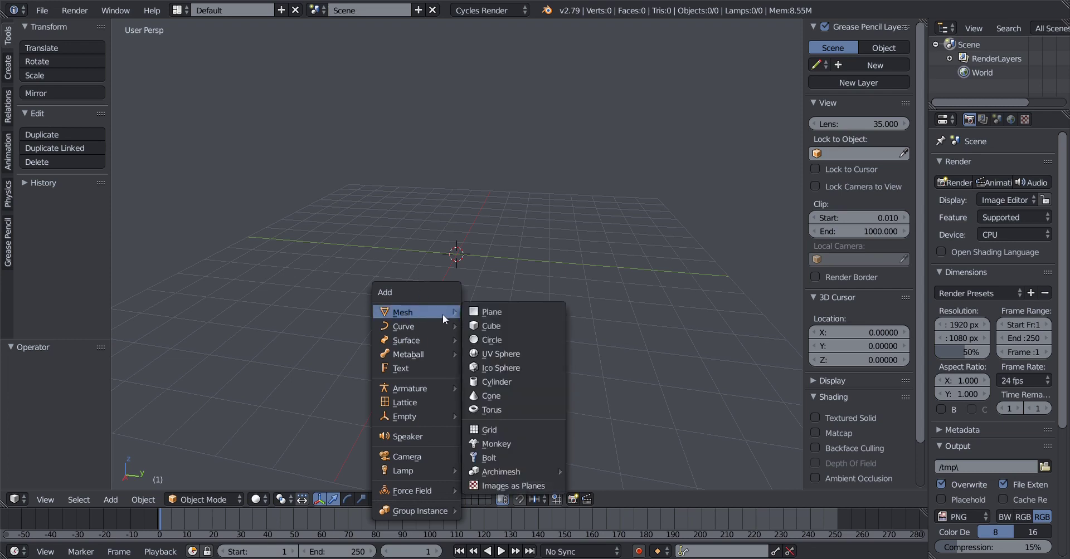
pyautogui.click(505, 325)
pyautogui.moveTo(508, 324)
pyautogui.mouseDown(button='middle')
pyautogui.moveTo(492, 303)
pyautogui.moveTo(415, 308)
pyautogui.moveTo(498, 319)
pyautogui.moveTo(476, 313)
pyautogui.moveTo(498, 293)
pyautogui.moveTo(499, 315)
pyautogui.mouseUp(button='middle')
pyautogui.press('x')
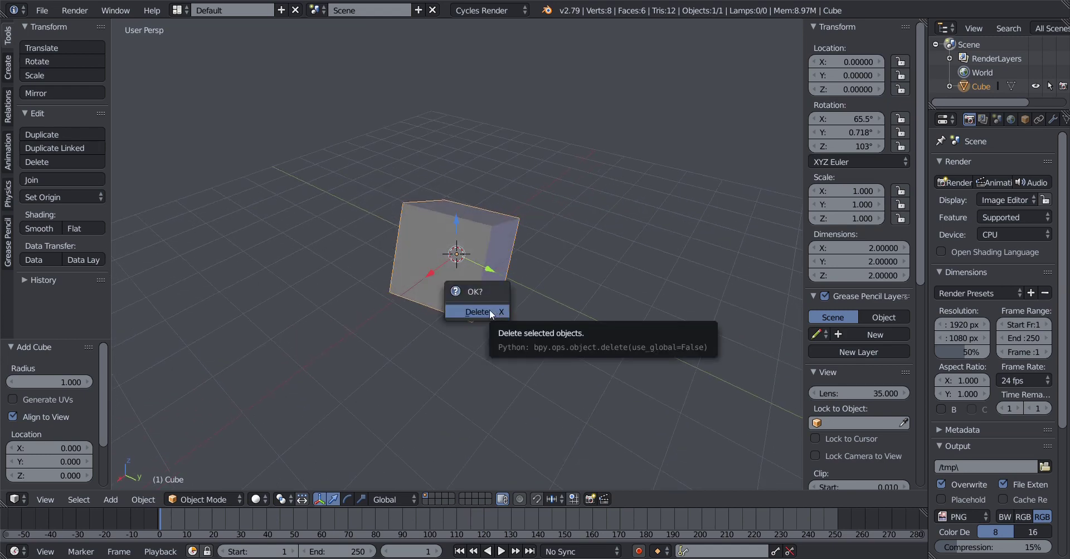
pyautogui.click(489, 310)
pyautogui.moveTo(489, 310); pyautogui.dragTo(471, 285, button='middle')
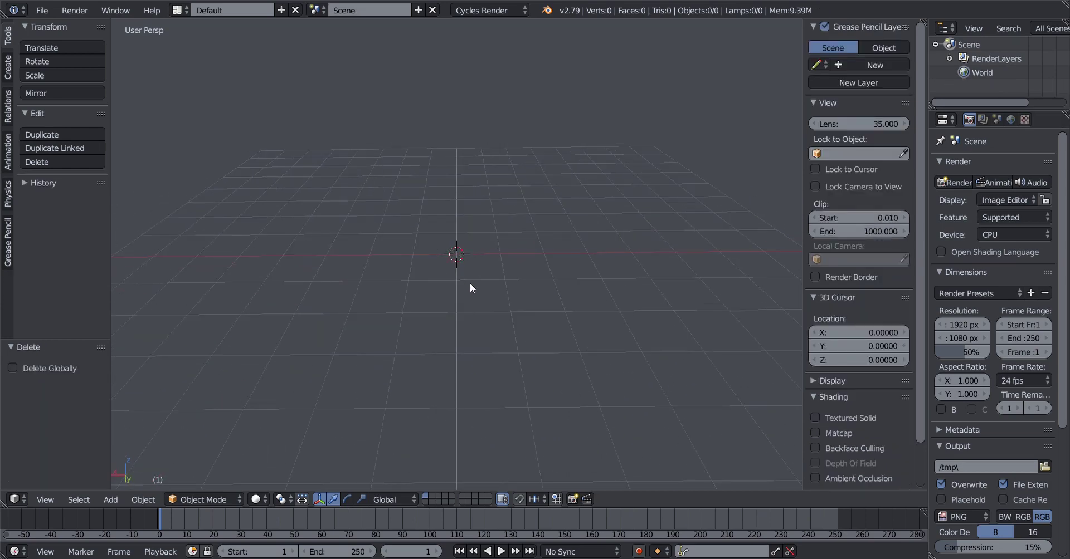
# Add a new cube mesh at the scene origin and clear its rotation on all axes
pyautogui.hotkey('shift', 'a')
pyautogui.moveTo(473, 280)
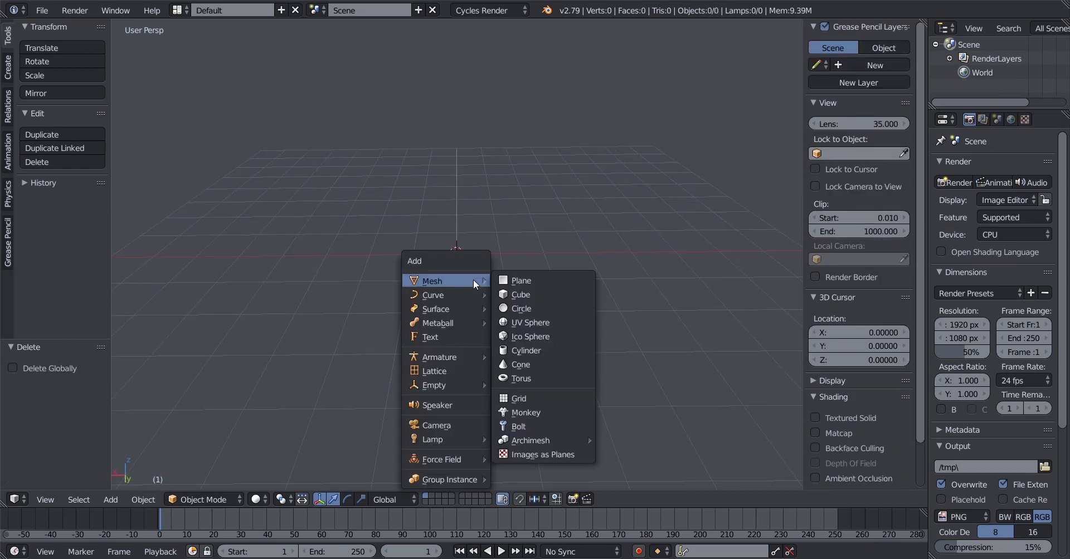
pyautogui.click(531, 295)
pyautogui.moveTo(555, 299); pyautogui.dragTo(532, 290, button='middle')
pyautogui.moveTo(521, 296); pyautogui.dragTo(475, 305, button='middle')
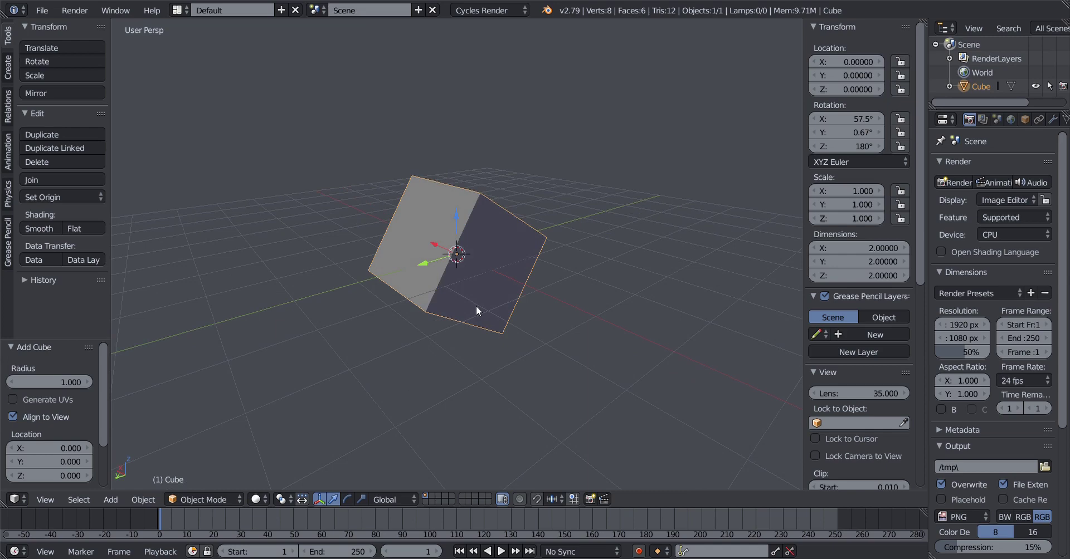
pyautogui.hotkey('alt', 'r')
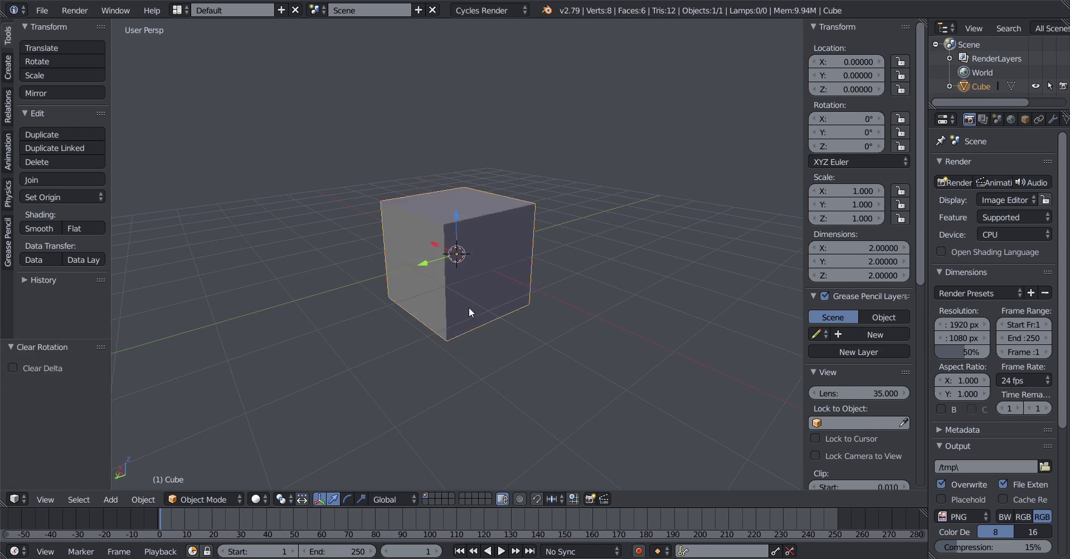
pyautogui.moveTo(468, 307)
pyautogui.mouseDown(button='middle')
pyautogui.moveTo(451, 305)
pyautogui.moveTo(501, 310)
pyautogui.moveTo(449, 309)
pyautogui.moveTo(501, 310)
pyautogui.moveTo(474, 311)
pyautogui.mouseUp(button='middle')
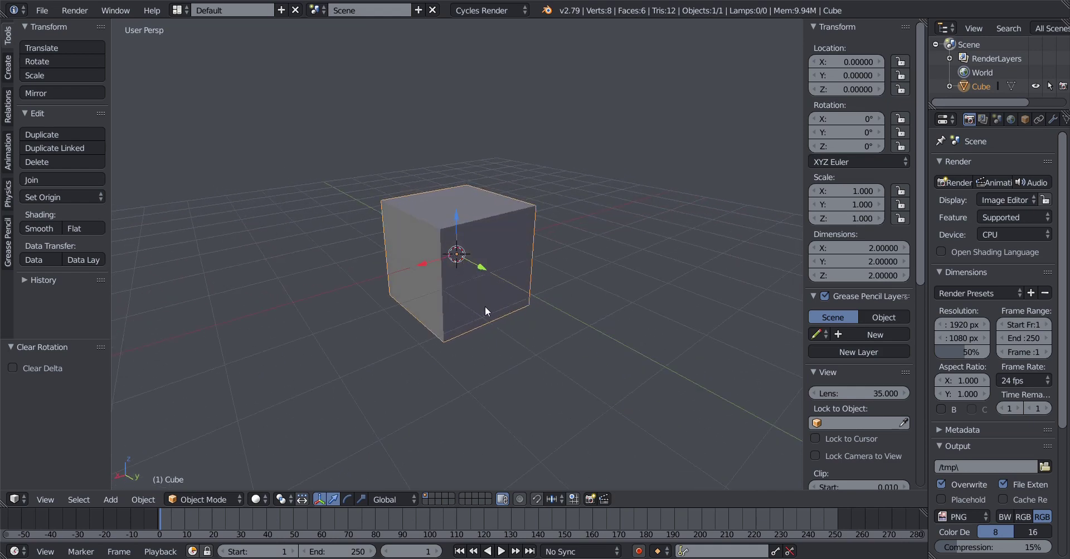
# Delete the straightened cube and add another cube mesh at the origin, aligned to the current view
pyautogui.moveTo(497, 301); pyautogui.dragTo(449, 300, button='middle')
pyautogui.press('x')
pyautogui.click(456, 290)
pyautogui.hotkey('shift', 'a')
pyautogui.click(511, 293)
pyautogui.scroll(2, 397, 285)
pyautogui.scroll(-1, 449, 299)
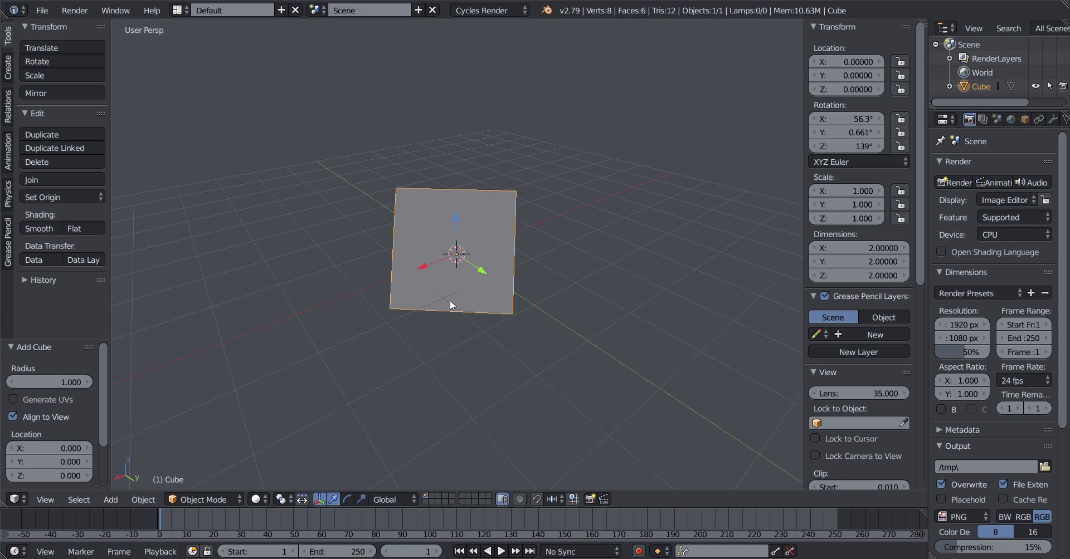
pyautogui.moveTo(450, 300); pyautogui.dragTo(429, 304, button='middle')
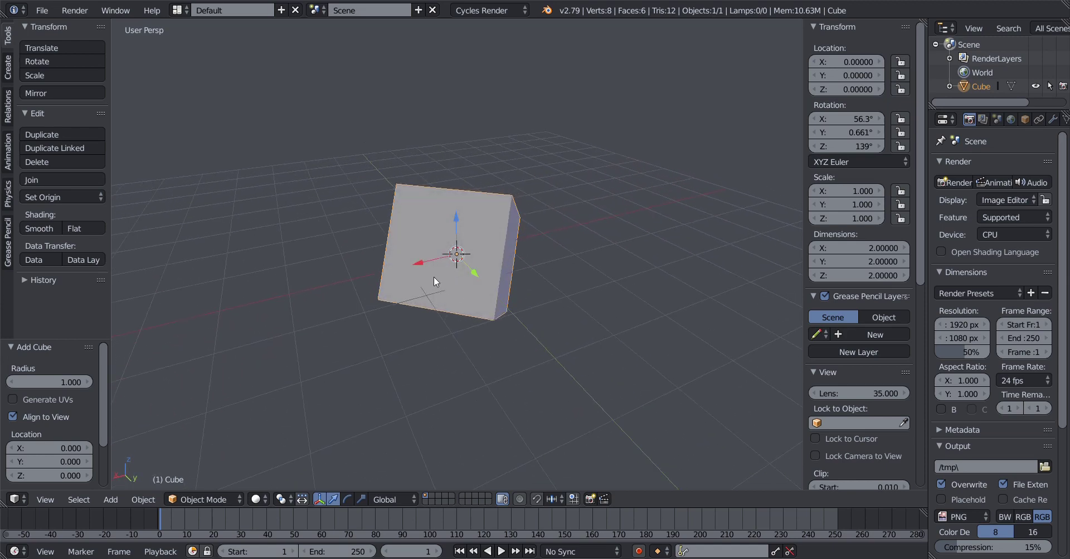
# Try to move the tilted cube along the X axis and rotate it freely, cancelling each transform
pyautogui.moveTo(420, 264)
pyautogui.mouseDown()
pyautogui.moveTo(438, 276)
pyautogui.moveTo(429, 280)
pyautogui.mouseUp()
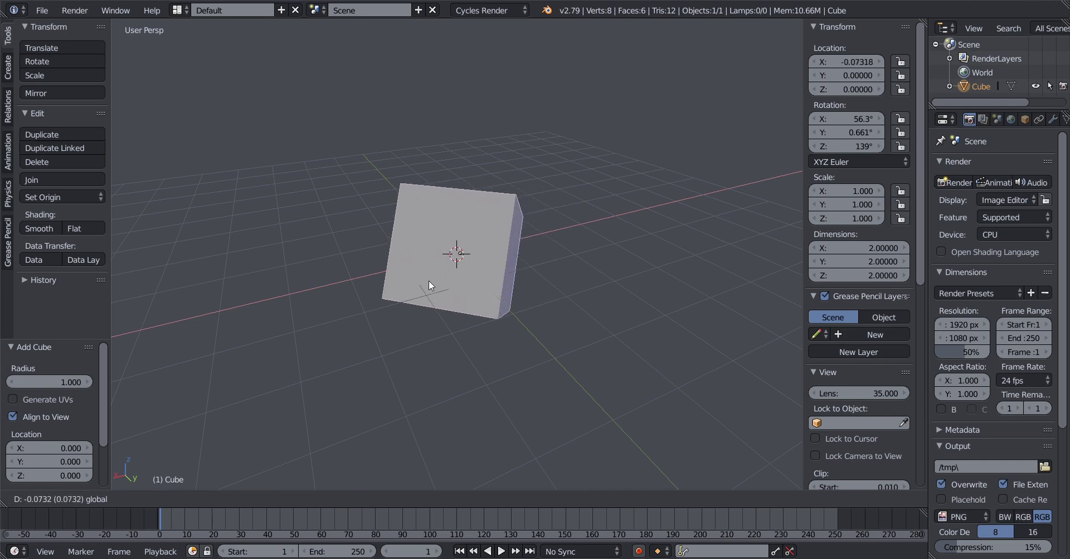
pyautogui.rightClick(429, 281)
pyautogui.moveTo(410, 285); pyautogui.dragTo(452, 275, button='middle')
pyautogui.press('r')
pyautogui.rightClick(490, 287)
pyautogui.press('r')
pyautogui.rightClick(451, 208)
pyautogui.moveTo(450, 208); pyautogui.dragTo(451, 270, button='middle')
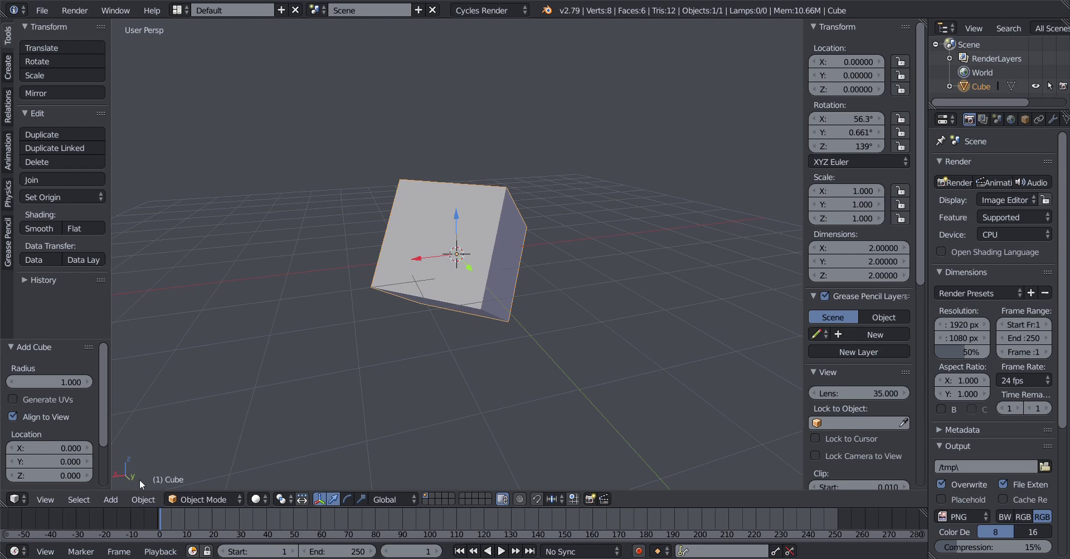
# Clear the tilted cube's rotation so that it lines up with the world axes
pyautogui.moveTo(354, 422); pyautogui.dragTo(382, 351, button='middle')
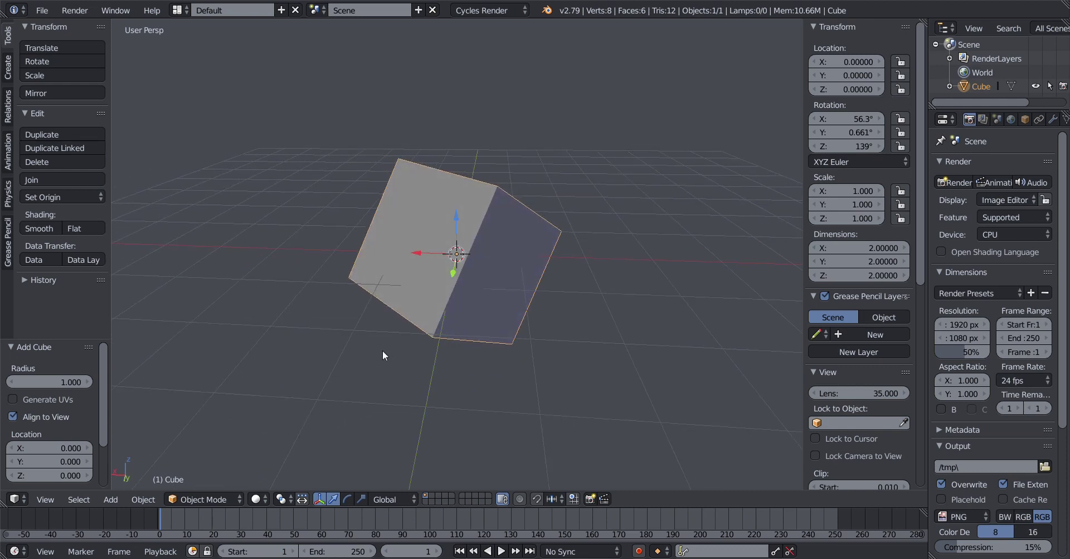
pyautogui.moveTo(426, 347); pyautogui.dragTo(462, 302, button='middle')
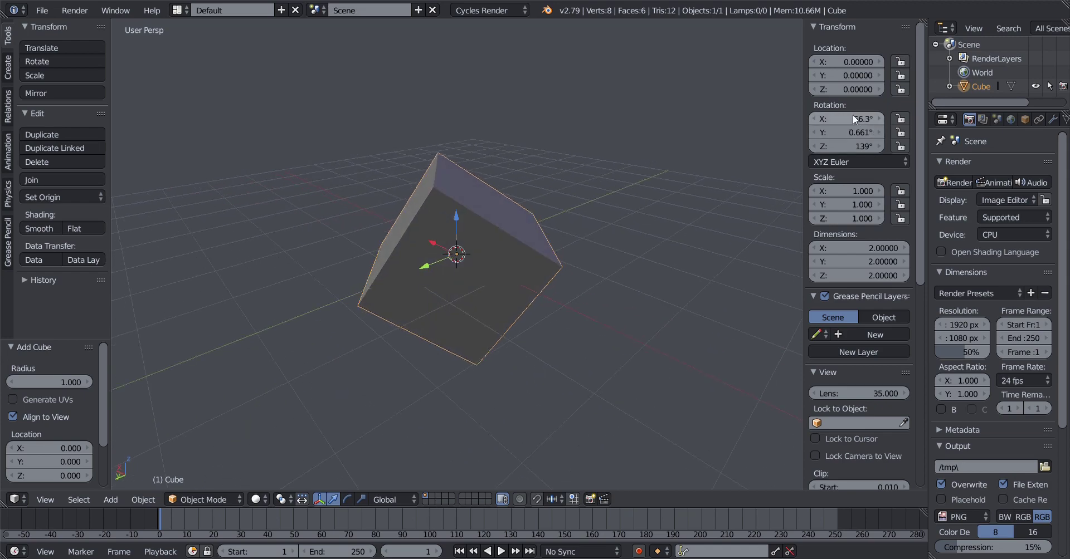
pyautogui.moveTo(769, 170); pyautogui.dragTo(509, 247, button='middle')
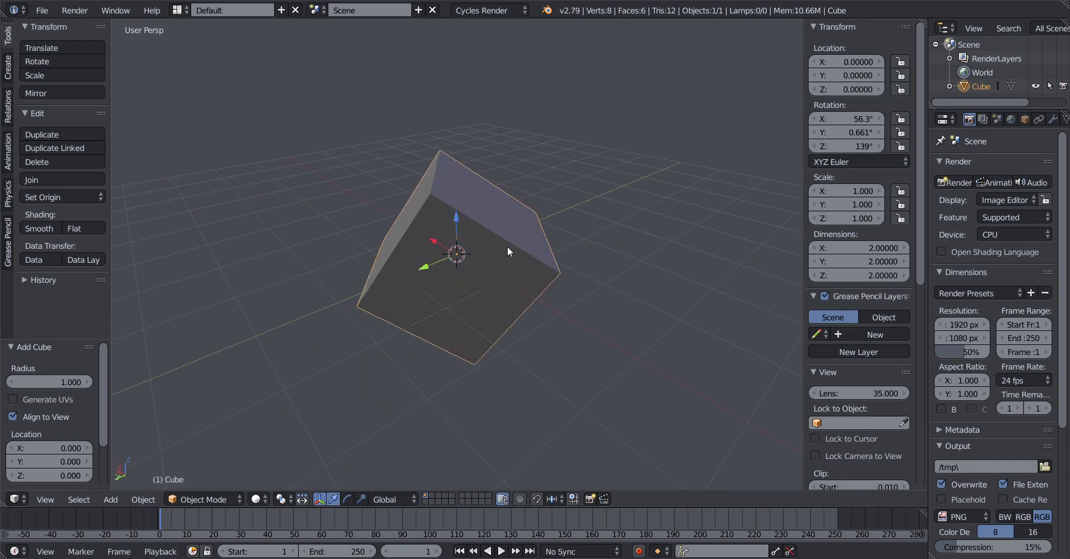
pyautogui.hotkey('alt', 'r')
pyautogui.moveTo(506, 247); pyautogui.dragTo(612, 234, button='middle')
pyautogui.moveTo(507, 279); pyautogui.dragTo(481, 283, button='middle')
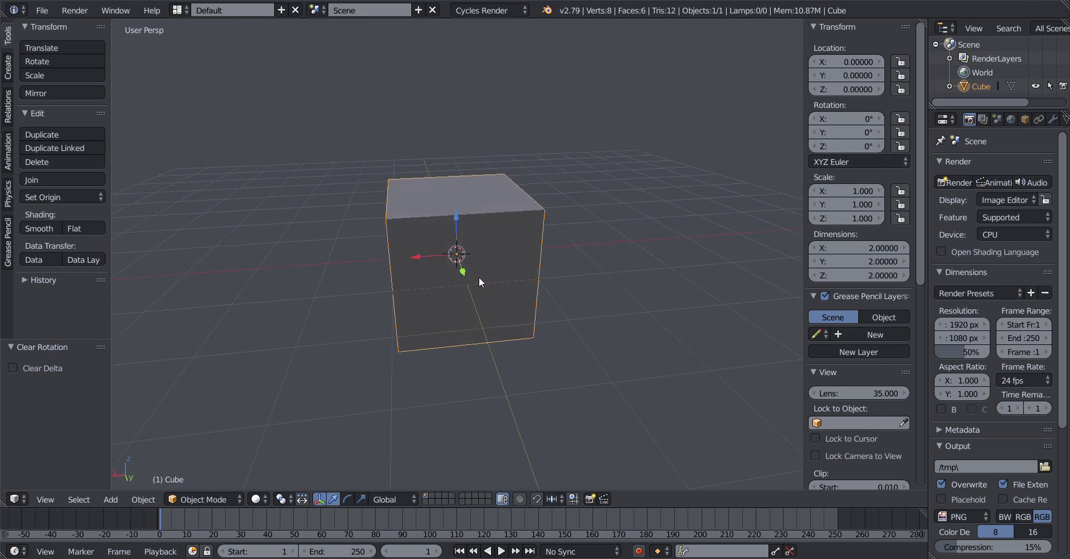
# Replace the existing cube with a newly added cube mesh at the origin and clear the new cube's rotation
pyautogui.press('x')
pyautogui.click(469, 277)
pyautogui.moveTo(481, 278); pyautogui.dragTo(430, 268, button='middle')
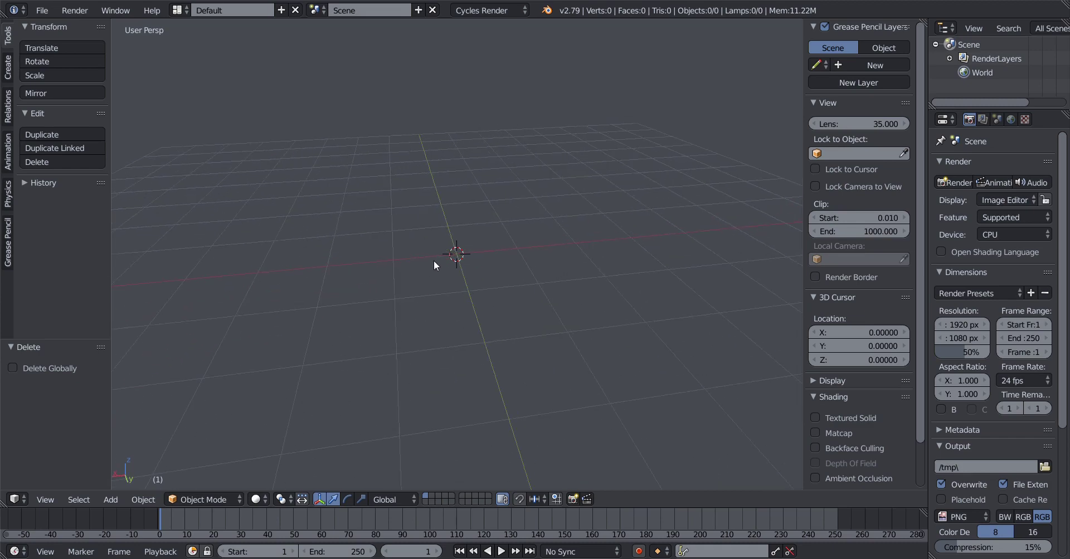
pyautogui.hotkey('shift', 'a')
pyautogui.moveTo(479, 231)
pyautogui.click(561, 245)
pyautogui.moveTo(544, 268); pyautogui.dragTo(666, 209, button='middle')
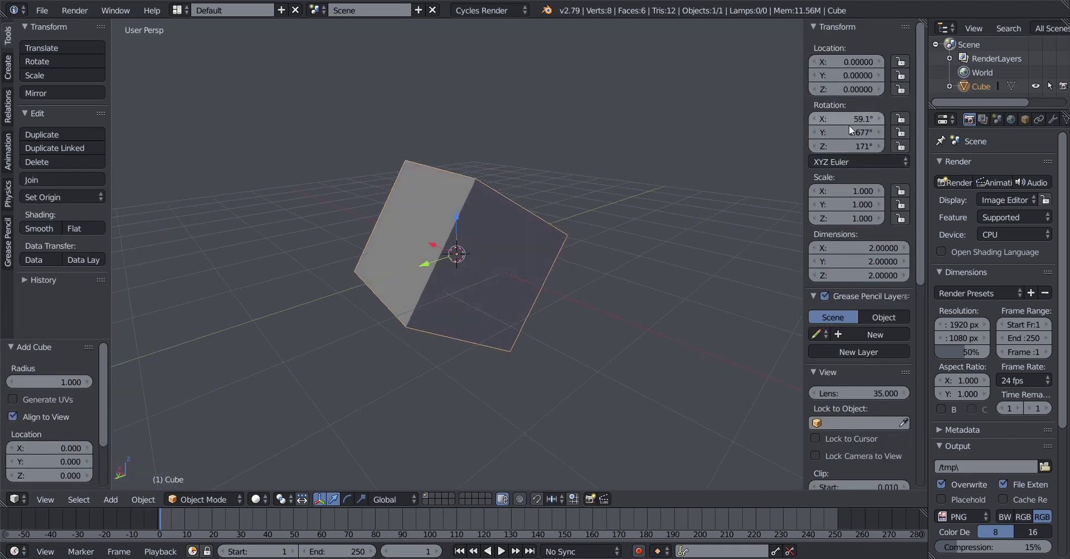
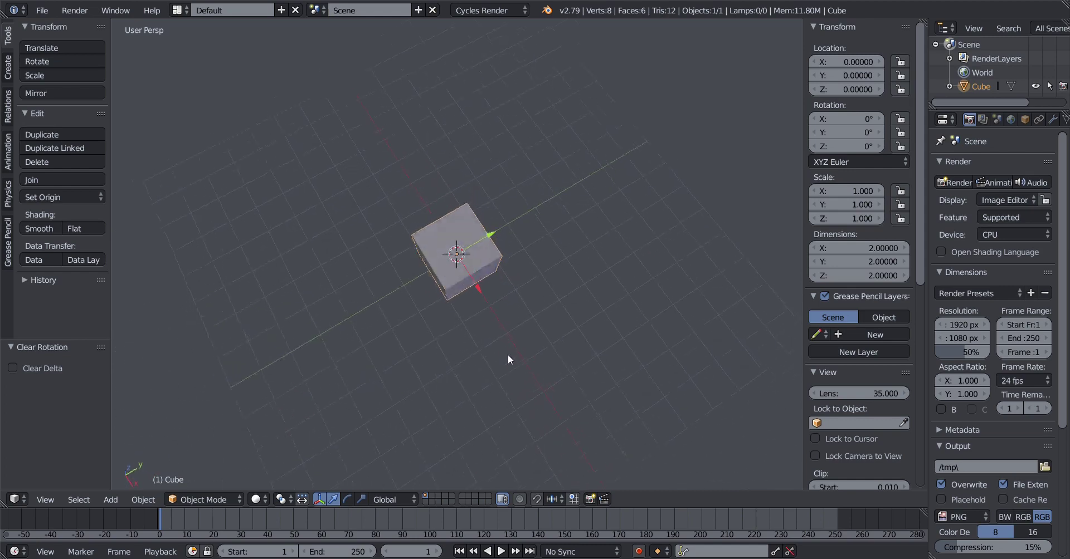
# Try to move the cube along the global Y axis and cancel the move
pyautogui.scroll(2, 479, 299)
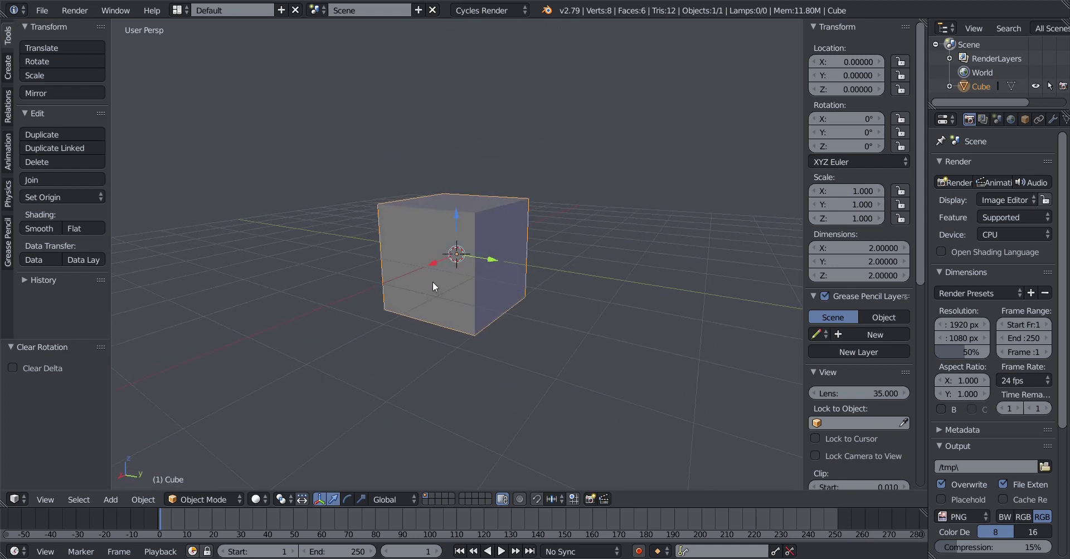
pyautogui.scroll(2, 449, 274)
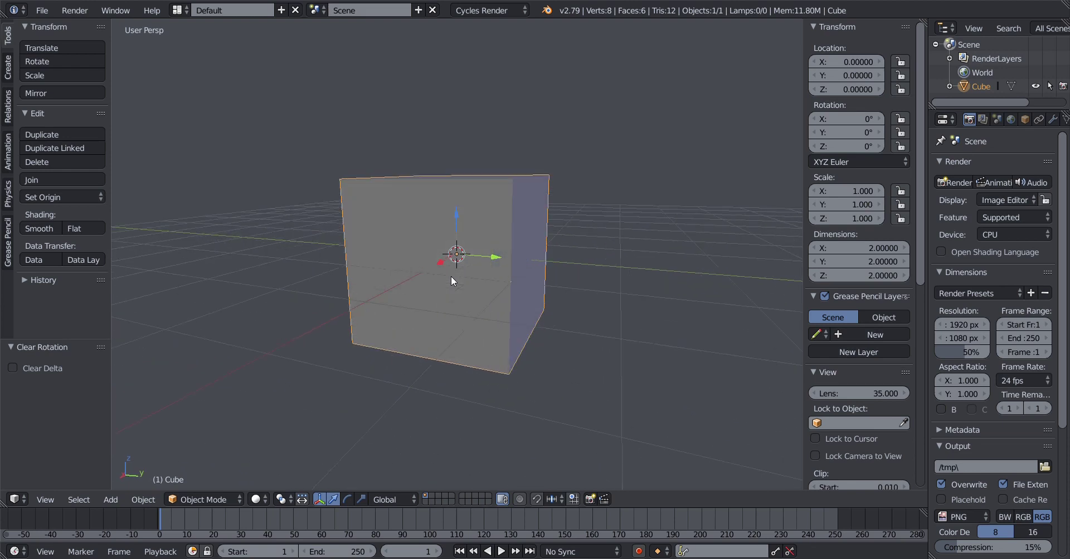
pyautogui.press('g')
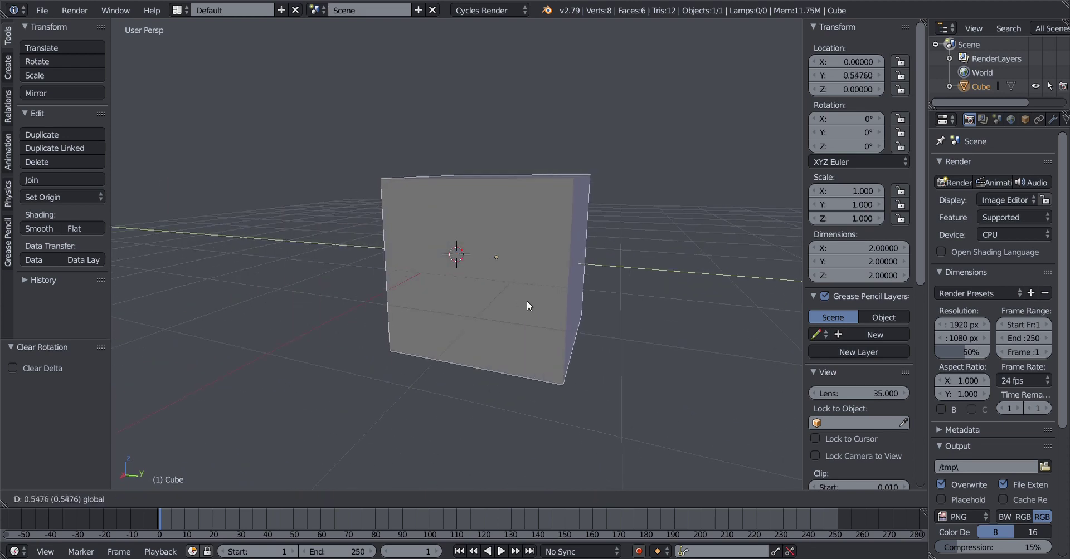
pyautogui.rightClick(430, 288)
pyautogui.scroll(-2, 432, 288)
pyautogui.scroll(5, 430, 283)
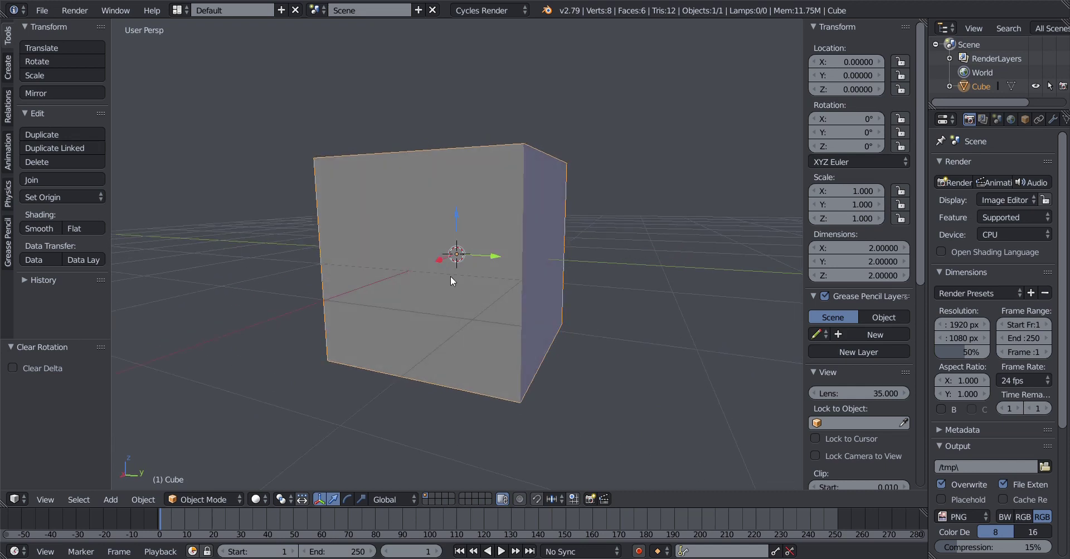
# Try the manipulator's Y and Z arrows to move the cube along each axis, cancelling both moves
pyautogui.moveTo(495, 257); pyautogui.dragTo(403, 272)
pyautogui.rightClick(403, 273)
pyautogui.moveTo(404, 273); pyautogui.dragTo(412, 248, button='middle')
pyautogui.moveTo(456, 217); pyautogui.dragTo(476, 142)
pyautogui.rightClick(482, 192)
pyautogui.moveTo(483, 192); pyautogui.dragTo(492, 261, button='middle')
# Try to grab the cube freely and constrained to the X, Y and Z axes in turn, and cancel the move
pyautogui.scroll(2, 380, 261)
pyautogui.moveTo(380, 261); pyautogui.dragTo(472, 263, button='middle')
pyautogui.press('g')
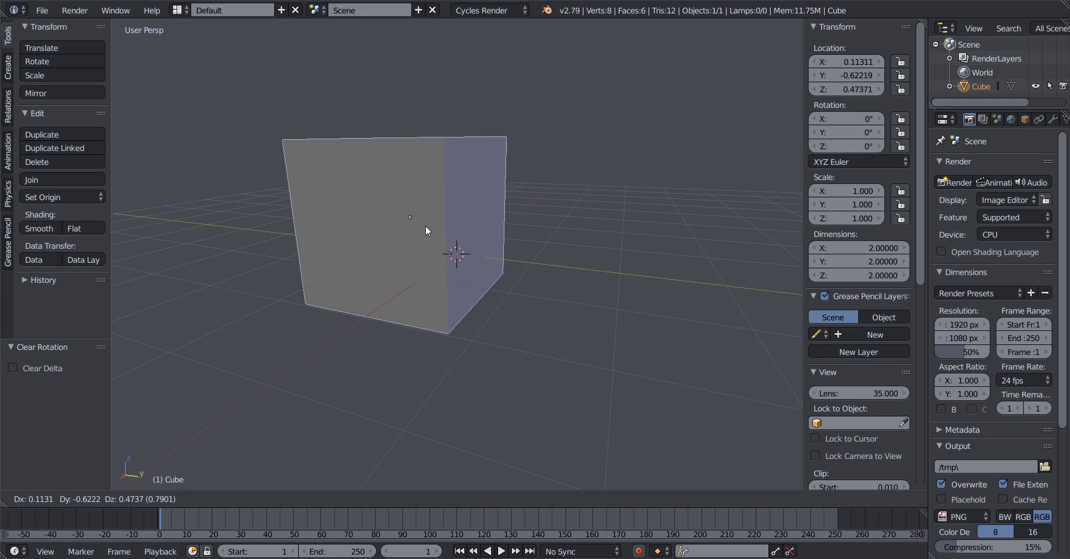
pyautogui.press('x')
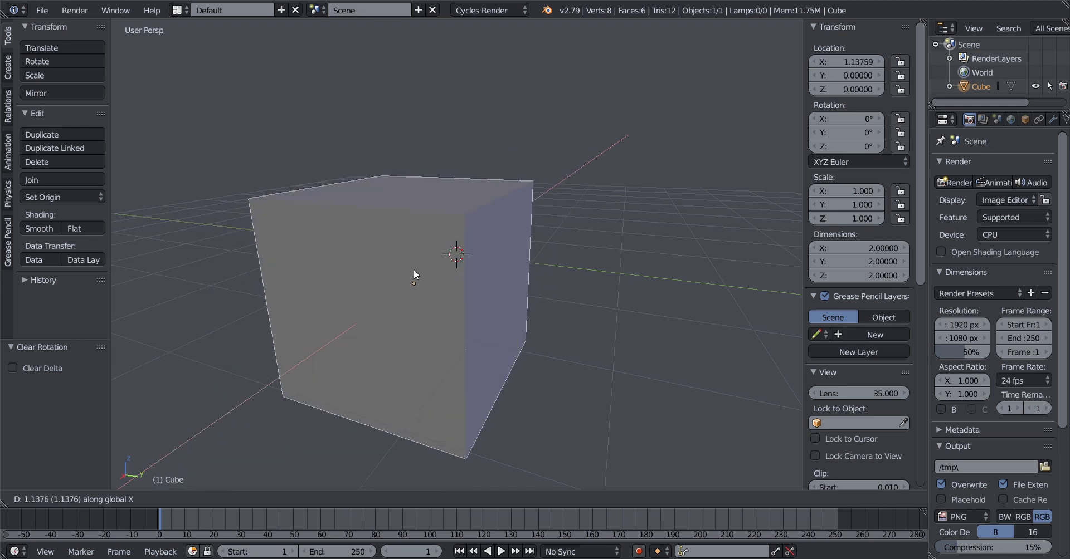
pyautogui.press('y')
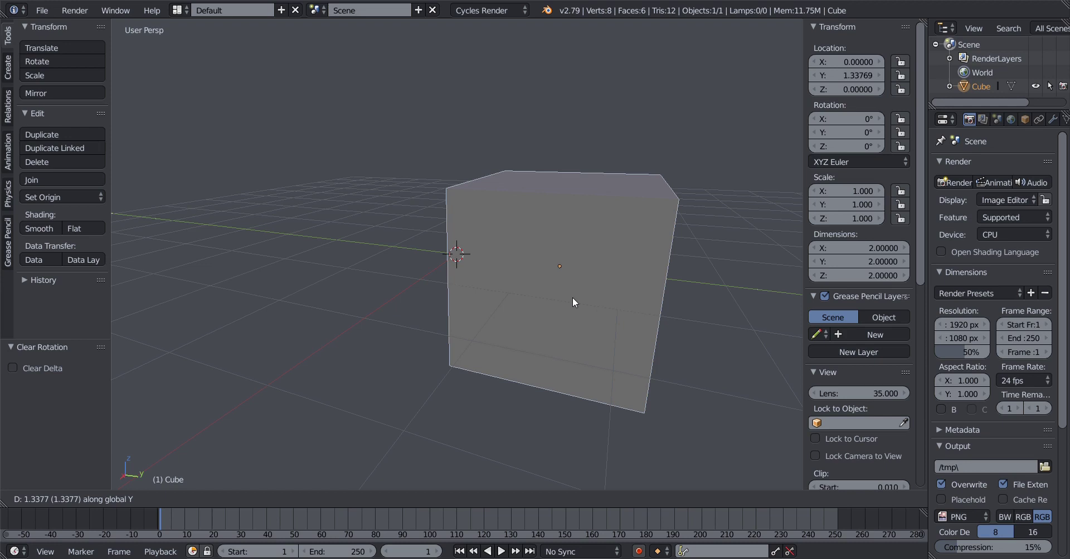
pyautogui.press('z')
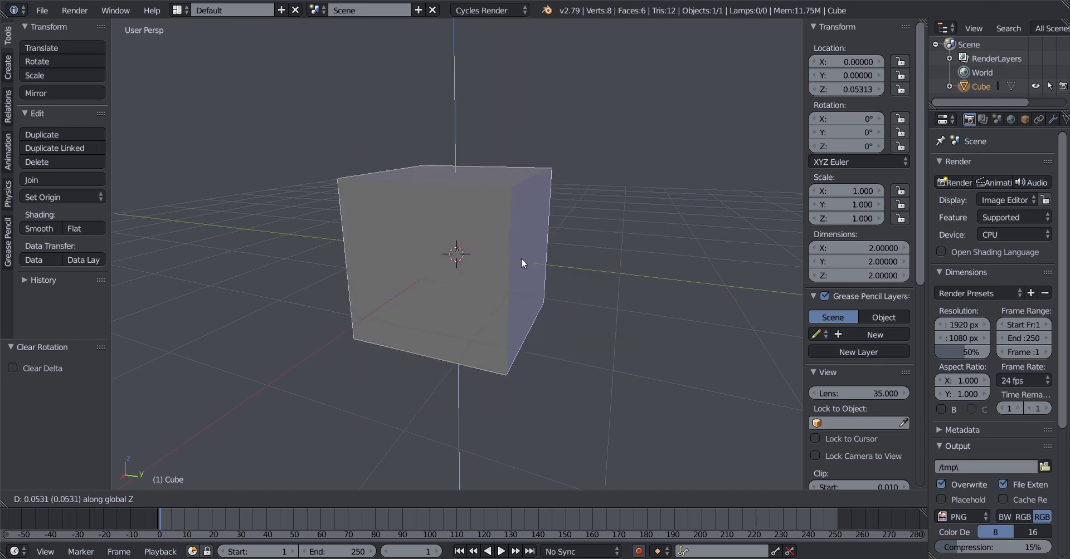
pyautogui.rightClick(520, 258)
pyautogui.moveTo(456, 305); pyautogui.dragTo(511, 312, button='middle')
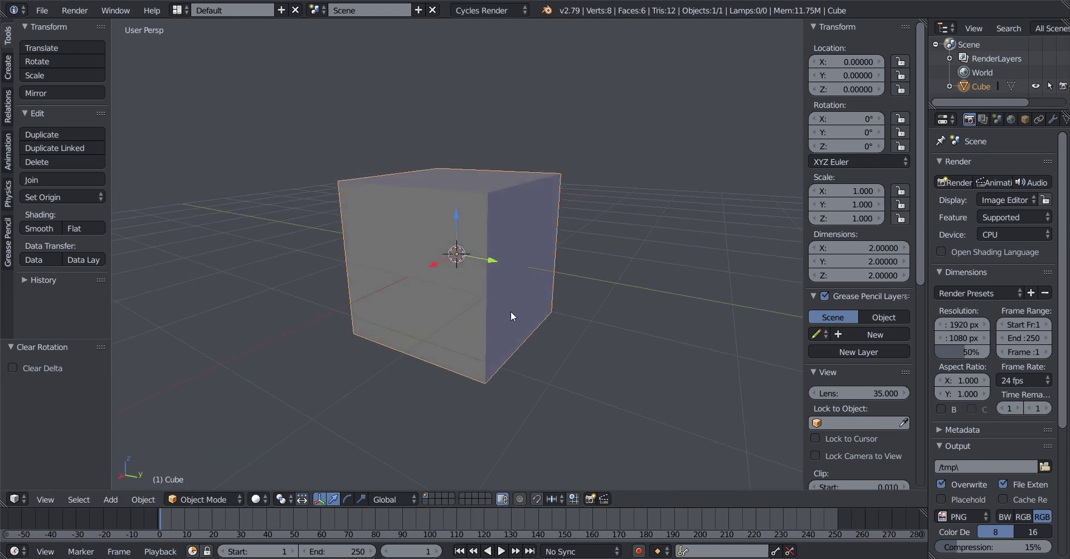
# Try another grab of the cube, constrained to the X axis and the Z axis in turn, and cancel it
pyautogui.press('g')
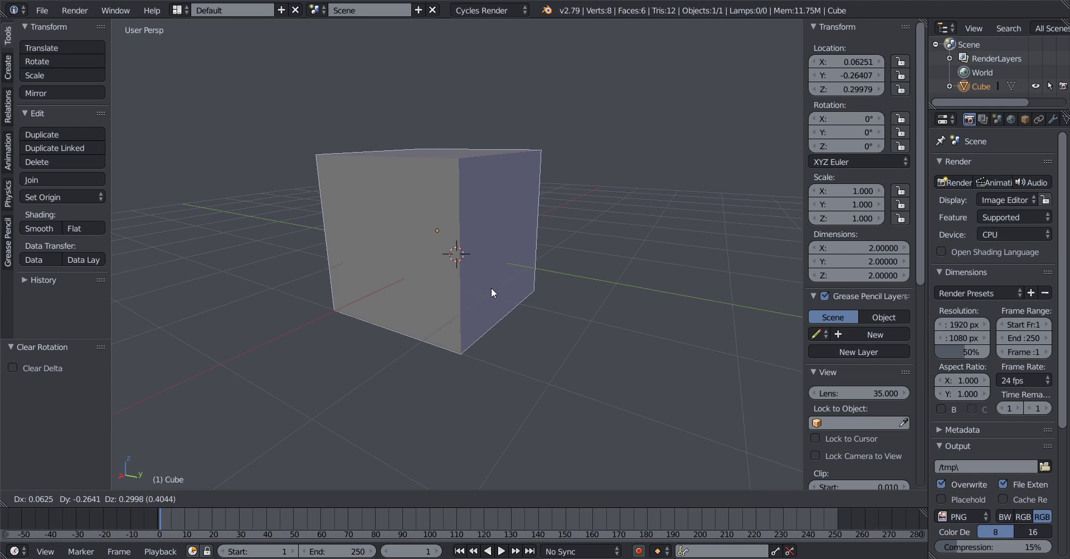
pyautogui.press('x')
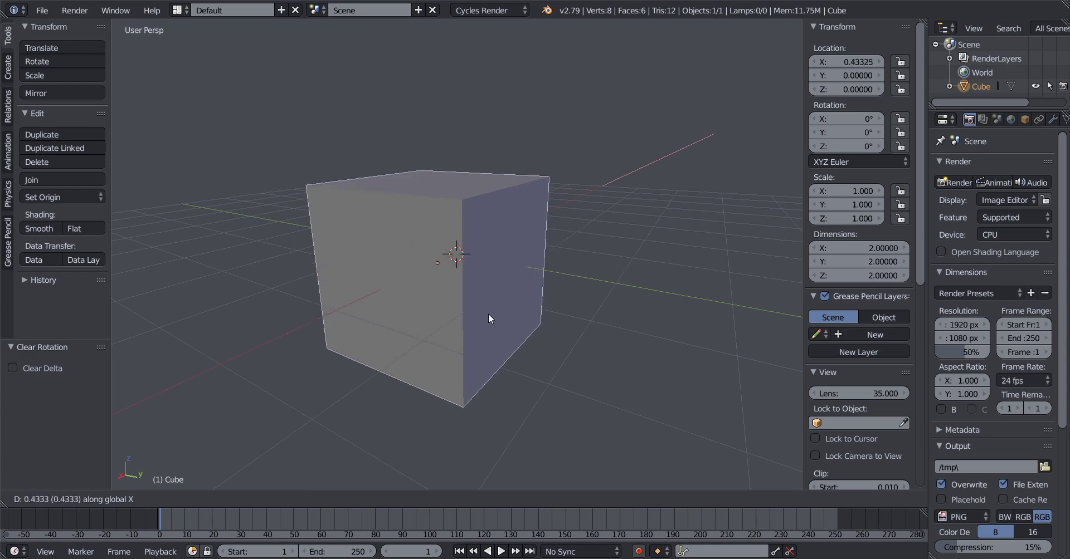
pyautogui.press('z')
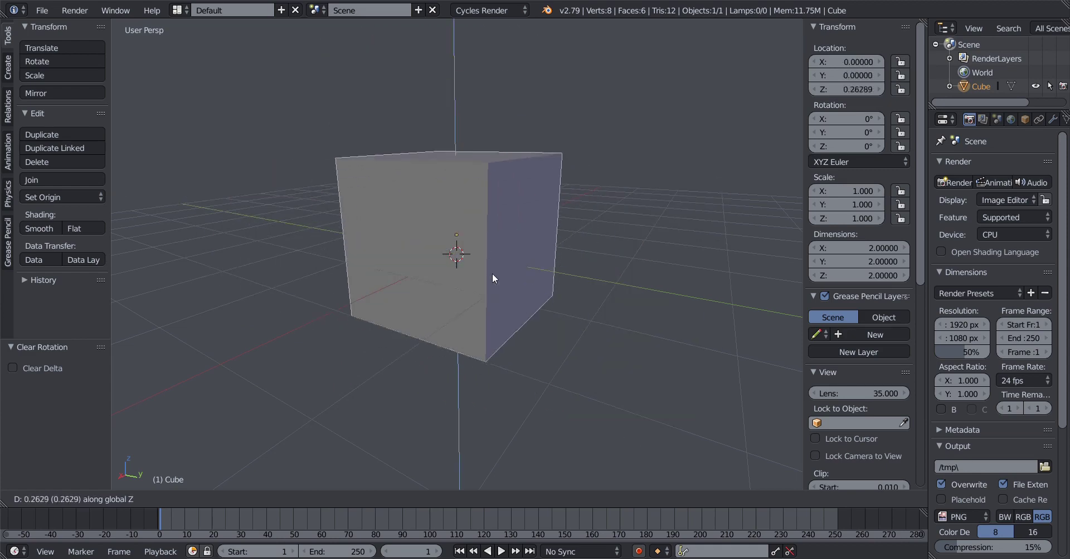
pyautogui.press('Escape')
pyautogui.scroll(-3, 441, 276)
pyautogui.scroll(4, 455, 271)
pyautogui.moveTo(456, 270)
pyautogui.mouseDown(button='middle')
pyautogui.moveTo(461, 294)
pyautogui.moveTo(430, 299)
pyautogui.moveTo(449, 287)
pyautogui.mouseUp(button='middle')
pyautogui.scroll(3, 454, 279)
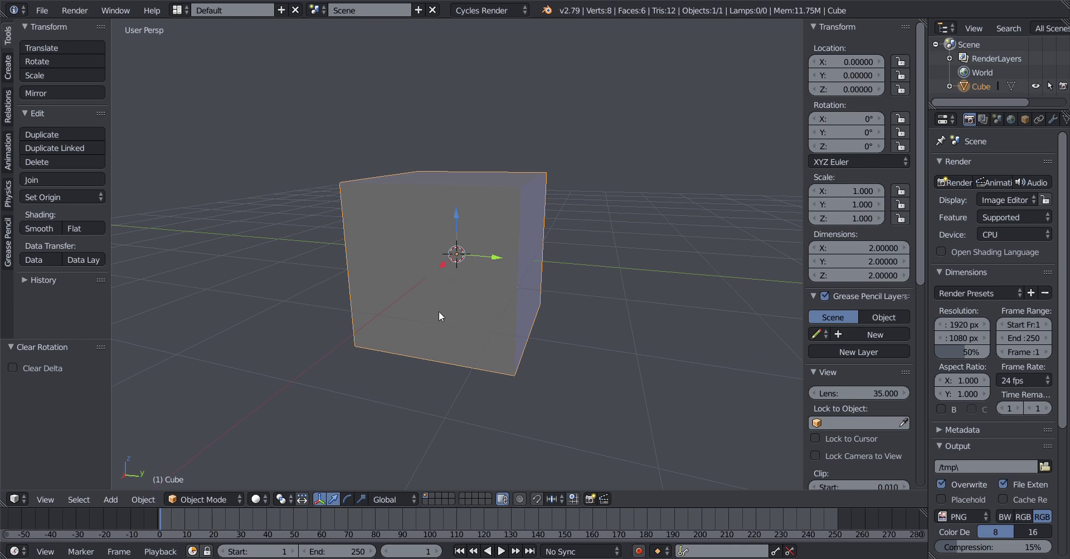
pyautogui.scroll(-3, 439, 312)
pyautogui.scroll(3, 384, 325)
# Try grabbing the cube along the Z, X and Y axes in turn, switching between constrained and free movement, and cancel the move
pyautogui.moveTo(383, 326); pyautogui.dragTo(430, 308, button='middle')
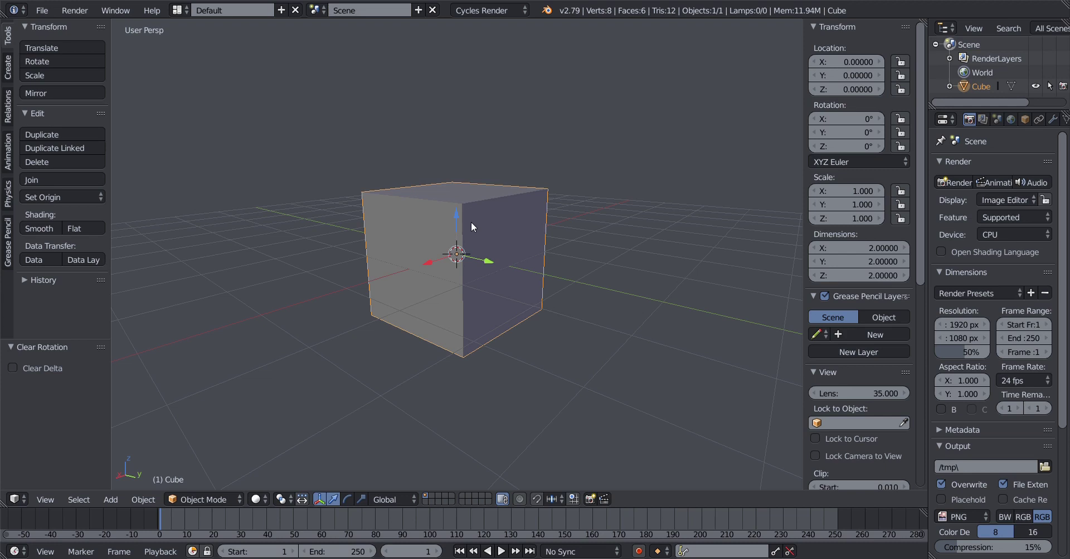
pyautogui.press('g')
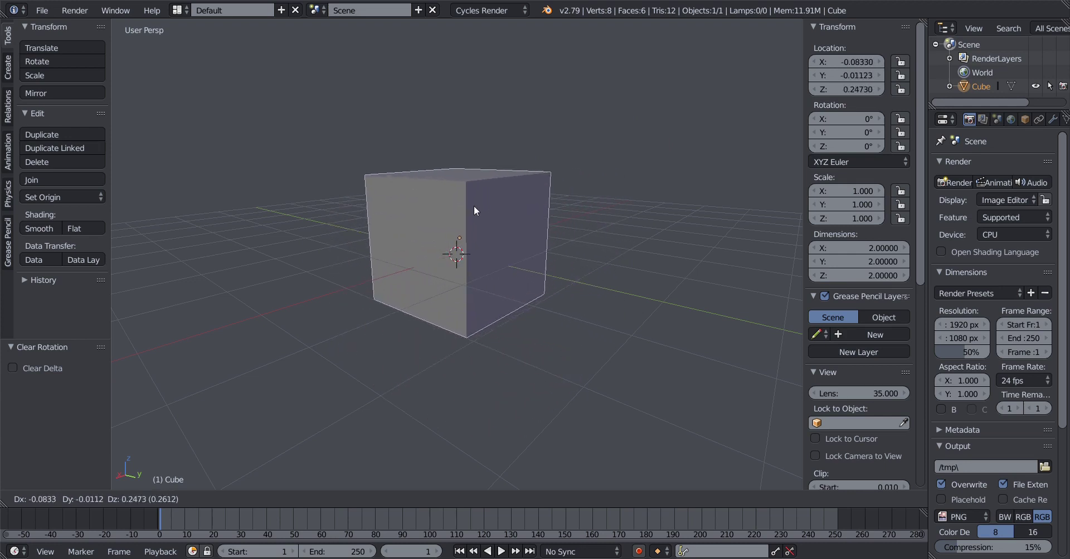
pyautogui.press('z')
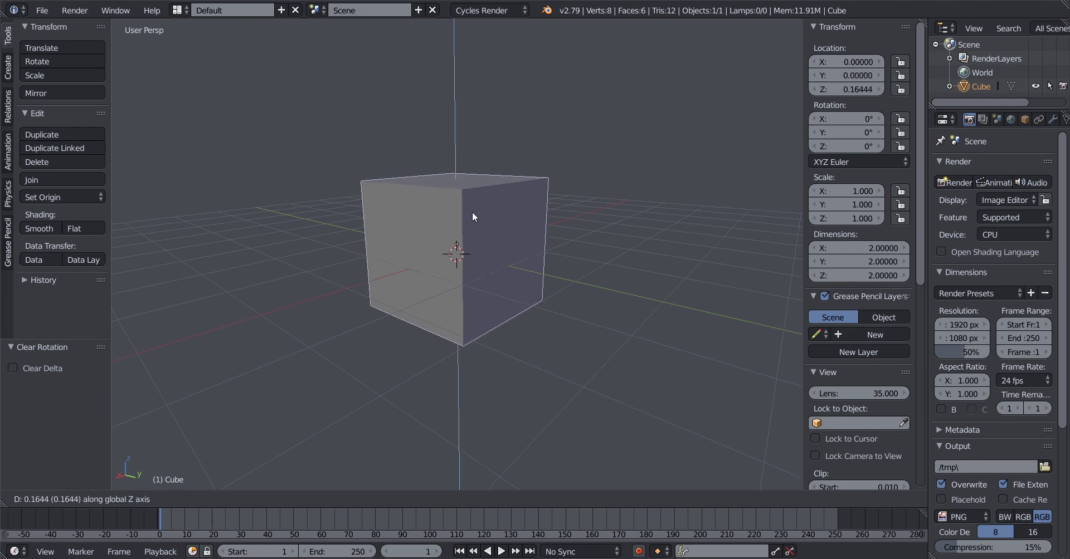
pyautogui.press('x')
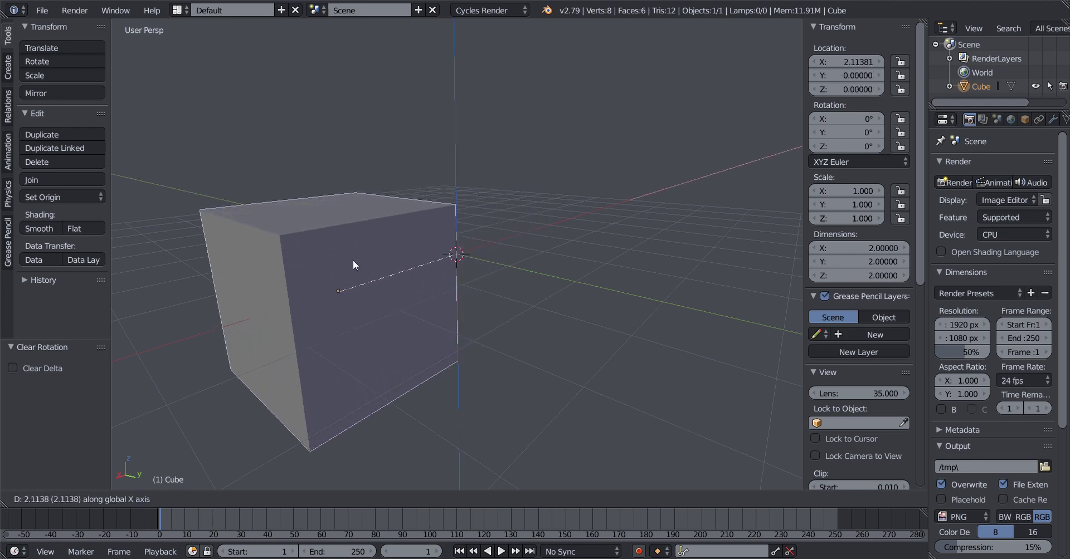
pyautogui.press('y')
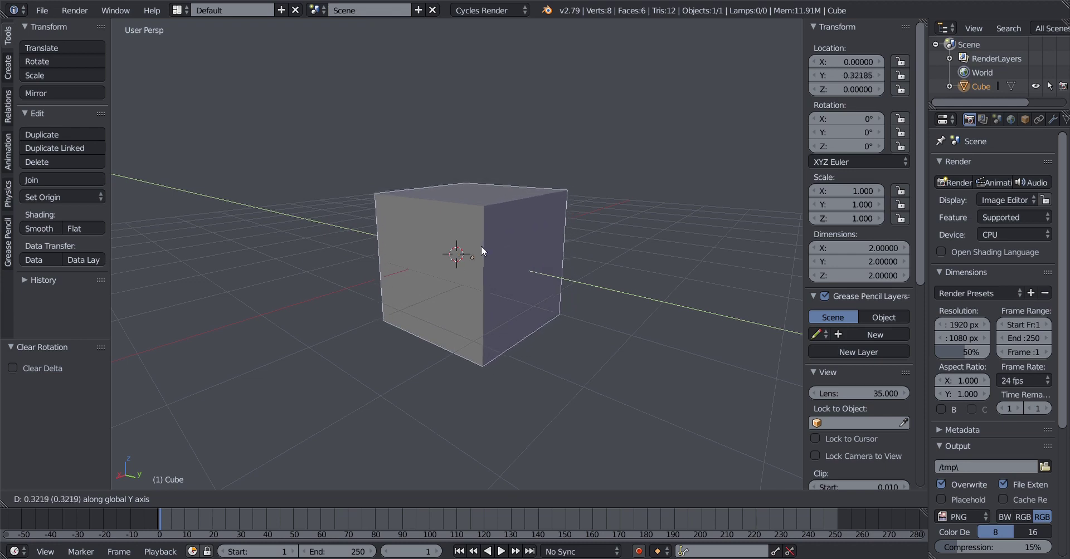
pyautogui.press('y')
pyautogui.press('y')
pyautogui.press('x')
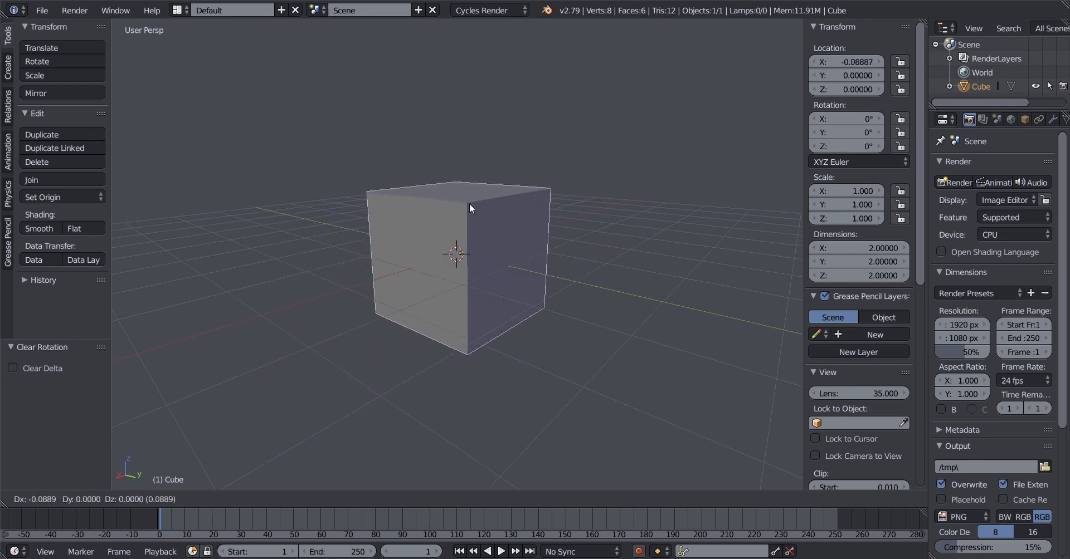
pyautogui.press('z')
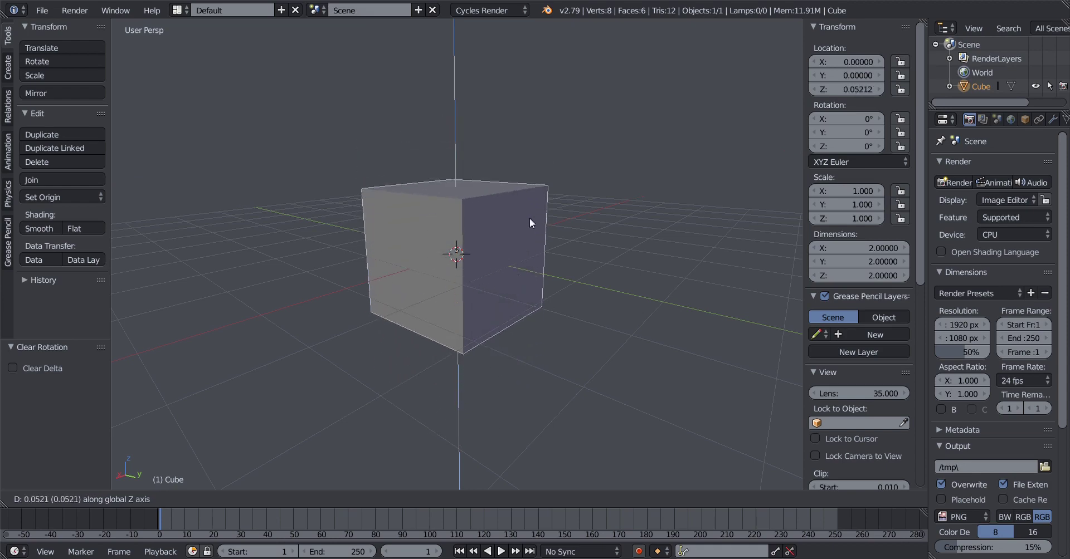
pyautogui.rightClick(530, 219)
# Orbit around the cube to examine its sides and axis arrows from different angles
pyautogui.moveTo(497, 296); pyautogui.dragTo(444, 319, button='middle')
pyautogui.scroll(-2, 444, 319)
pyautogui.moveTo(555, 305); pyautogui.dragTo(396, 298, button='middle')
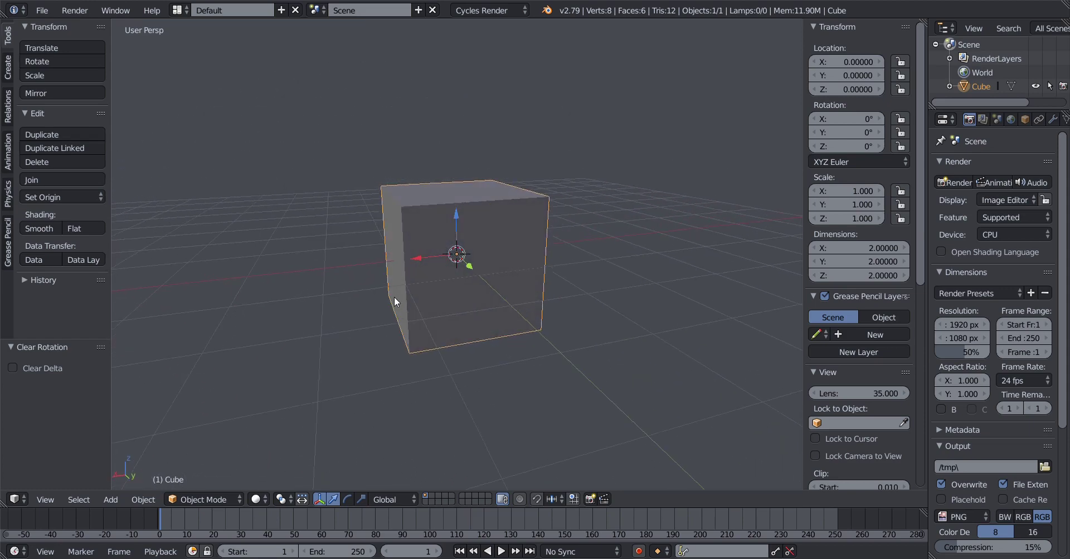
pyautogui.moveTo(329, 289); pyautogui.dragTo(421, 288, button='middle')
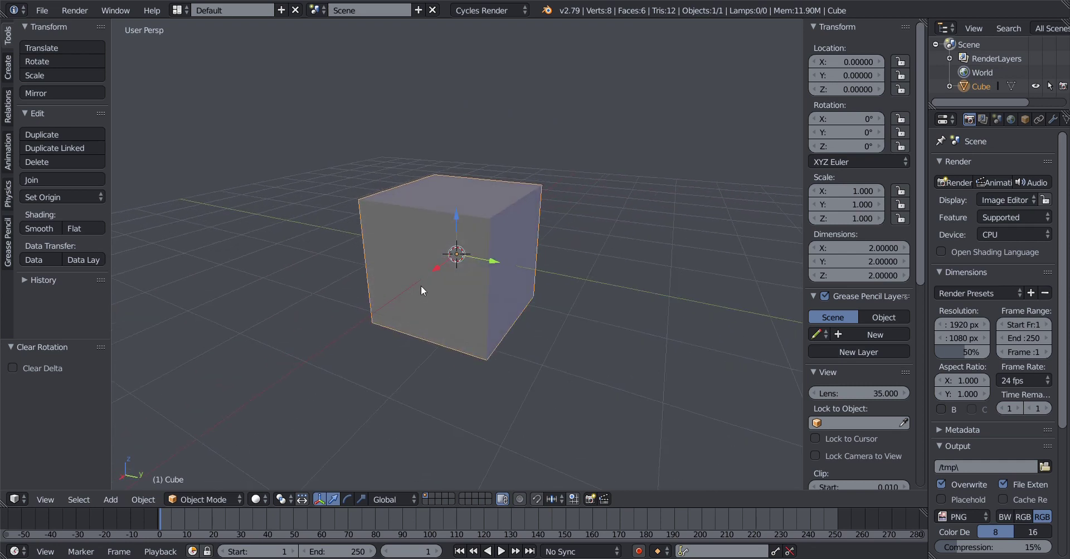
pyautogui.moveTo(426, 278); pyautogui.dragTo(500, 306, button='middle')
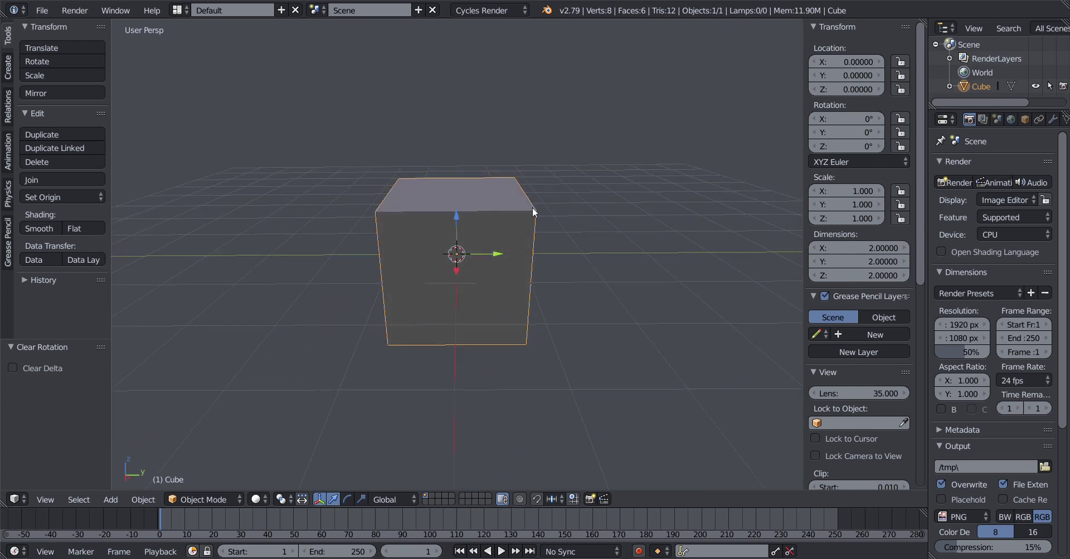
pyautogui.moveTo(512, 299); pyautogui.dragTo(481, 290, button='middle')
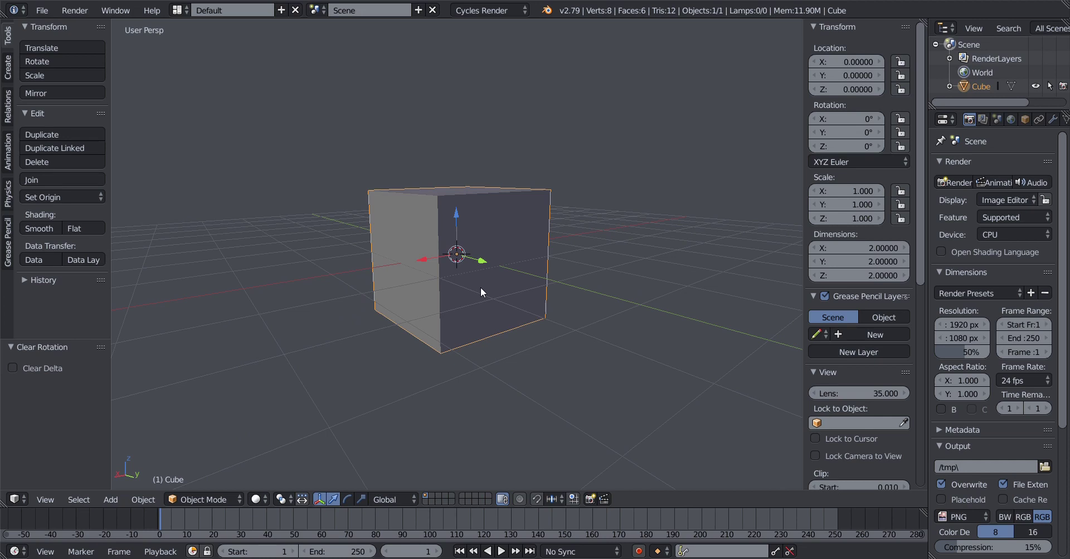
pyautogui.moveTo(530, 240); pyautogui.dragTo(507, 271, button='middle')
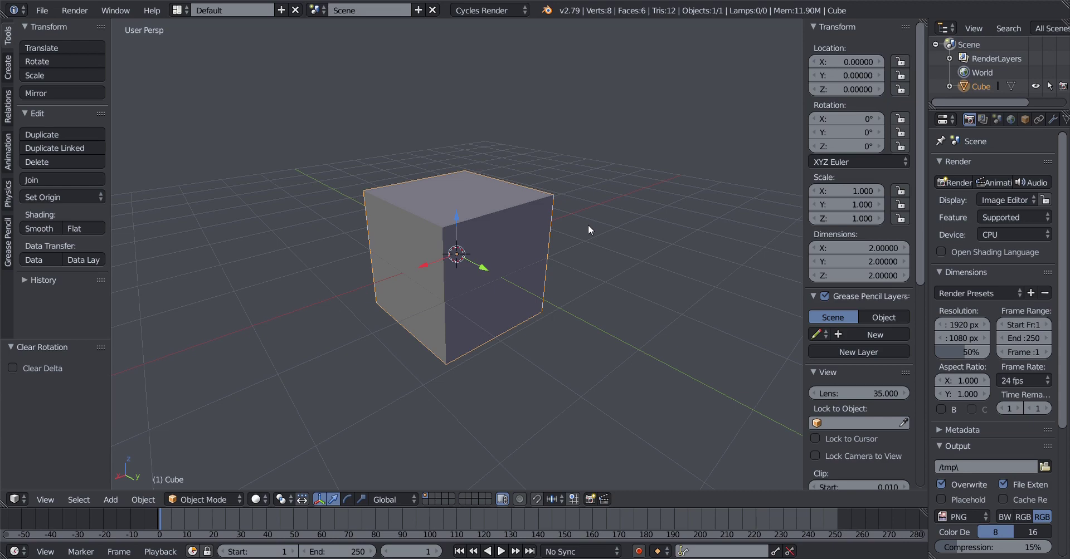
pyautogui.moveTo(588, 225); pyautogui.dragTo(500, 216, button='middle')
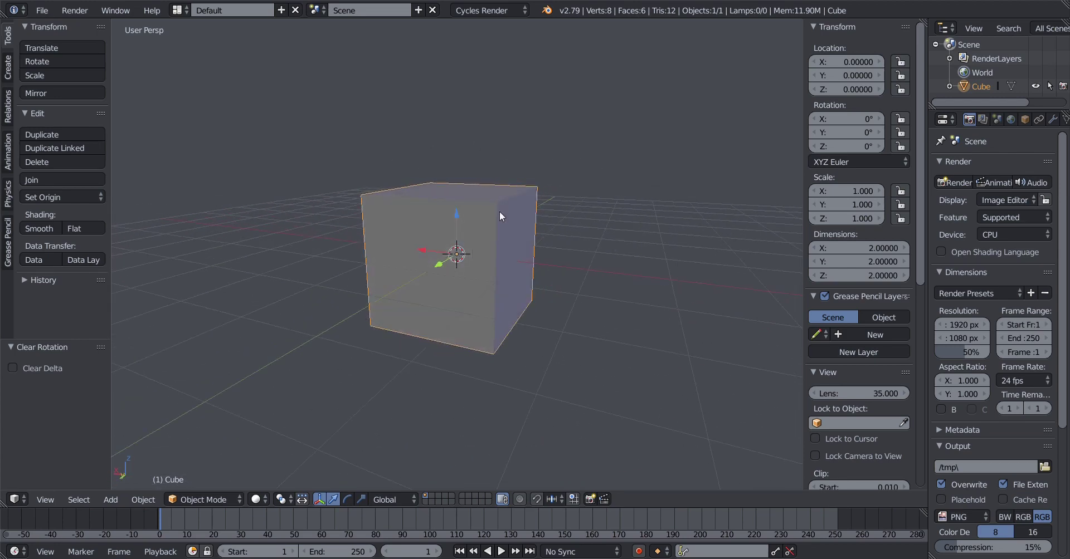
# Zoom out from and back in on the cube repeatedly to examine it at different distances
pyautogui.scroll(-5, 502, 232)
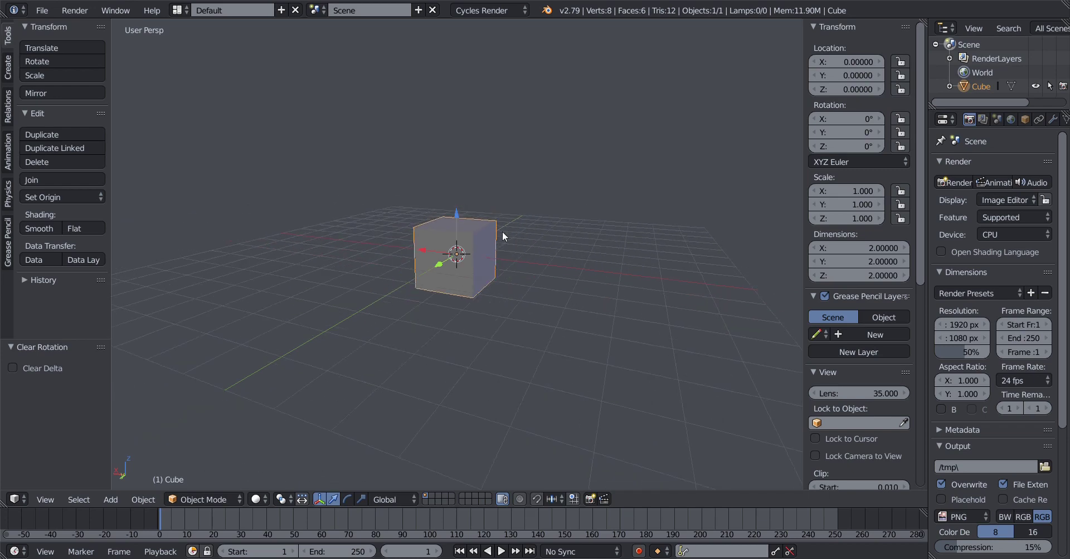
pyautogui.scroll(2, 503, 232)
pyautogui.scroll(-2, 502, 232)
pyautogui.scroll(2, 503, 232)
pyautogui.scroll(-2, 503, 232)
pyautogui.scroll(2, 503, 232)
pyautogui.scroll(-2, 502, 232)
pyautogui.scroll(1, 502, 232)
pyautogui.scroll(-1, 502, 232)
pyautogui.scroll(2, 502, 232)
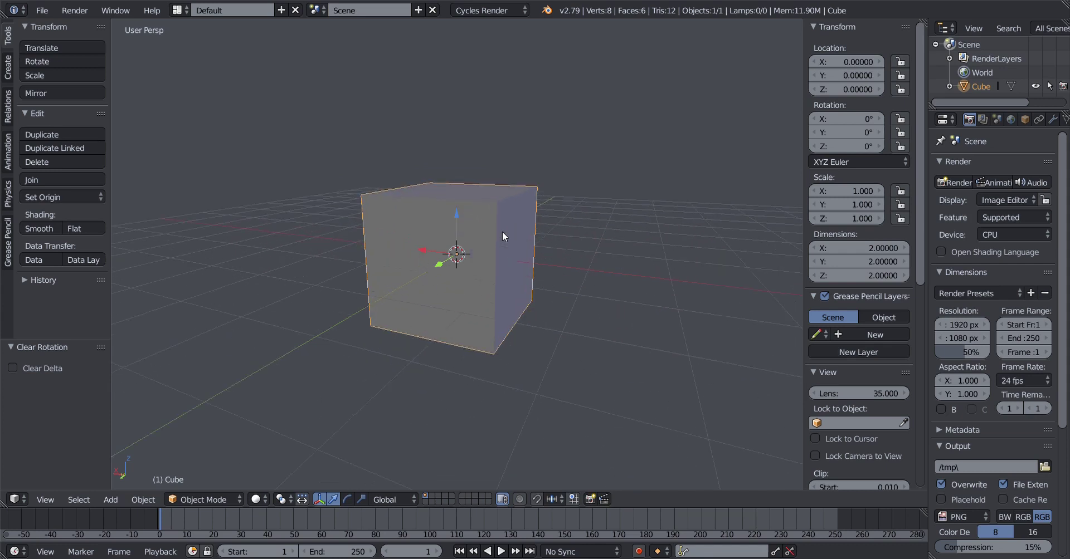
pyautogui.scroll(-5, 501, 232)
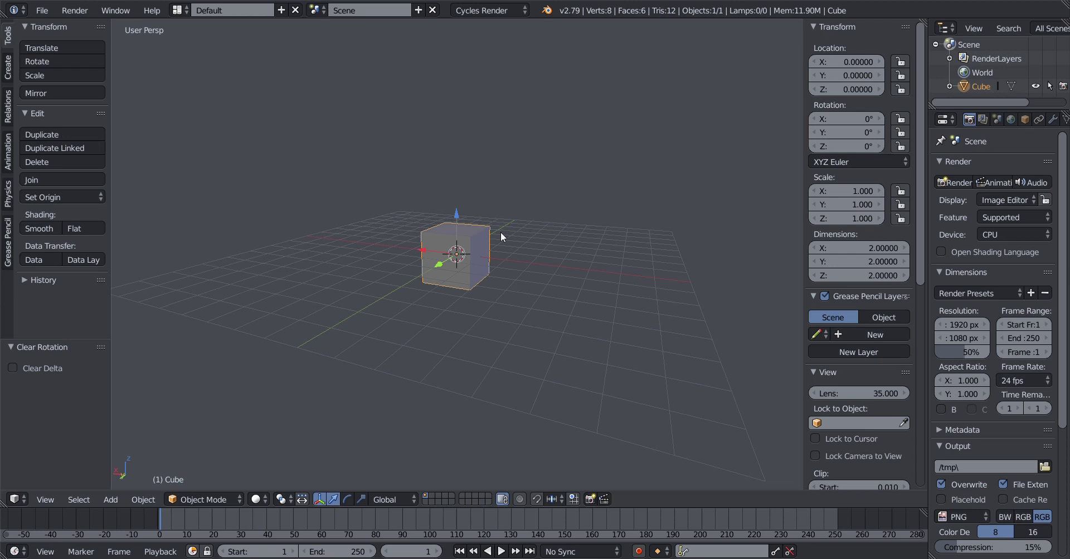
pyautogui.scroll(5, 500, 232)
pyautogui.scroll(-5, 501, 231)
pyautogui.scroll(6, 501, 232)
pyautogui.scroll(-6, 500, 232)
pyautogui.scroll(4, 501, 232)
# Toggle the 3D manipulator off and on, and switch it from the translation arrows to the rotation rings
pyautogui.moveTo(406, 288); pyautogui.dragTo(425, 303, button='middle')
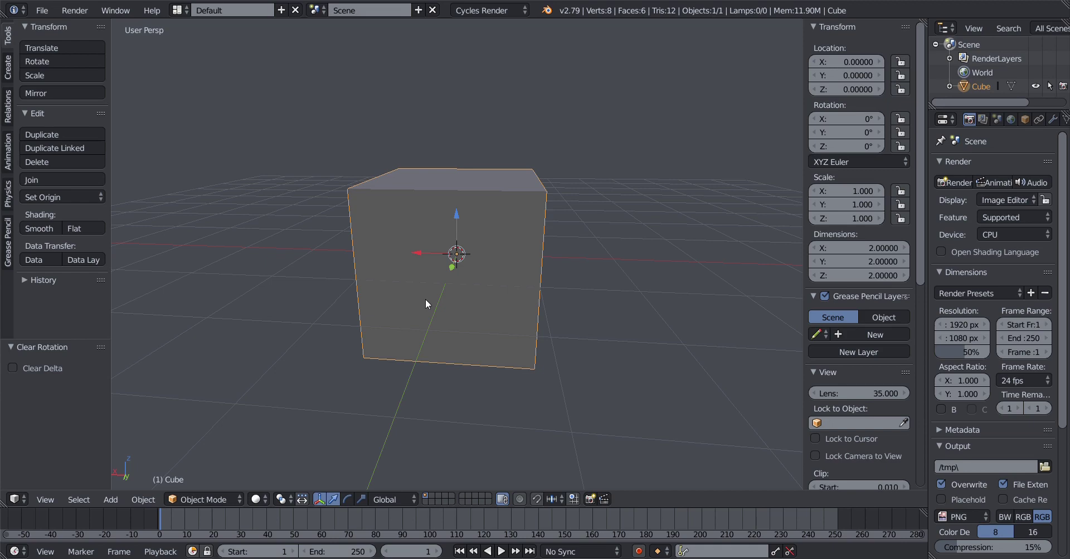
pyautogui.moveTo(432, 303)
pyautogui.mouseDown(button='middle')
pyautogui.moveTo(442, 289)
pyautogui.moveTo(323, 293)
pyautogui.moveTo(504, 302)
pyautogui.moveTo(405, 295)
pyautogui.moveTo(476, 317)
pyautogui.moveTo(322, 303)
pyautogui.moveTo(463, 312)
pyautogui.moveTo(473, 303)
pyautogui.moveTo(495, 321)
pyautogui.moveTo(429, 325)
pyautogui.moveTo(383, 308)
pyautogui.moveTo(424, 310)
pyautogui.mouseUp(button='middle')
pyautogui.scroll(-3, 416, 298)
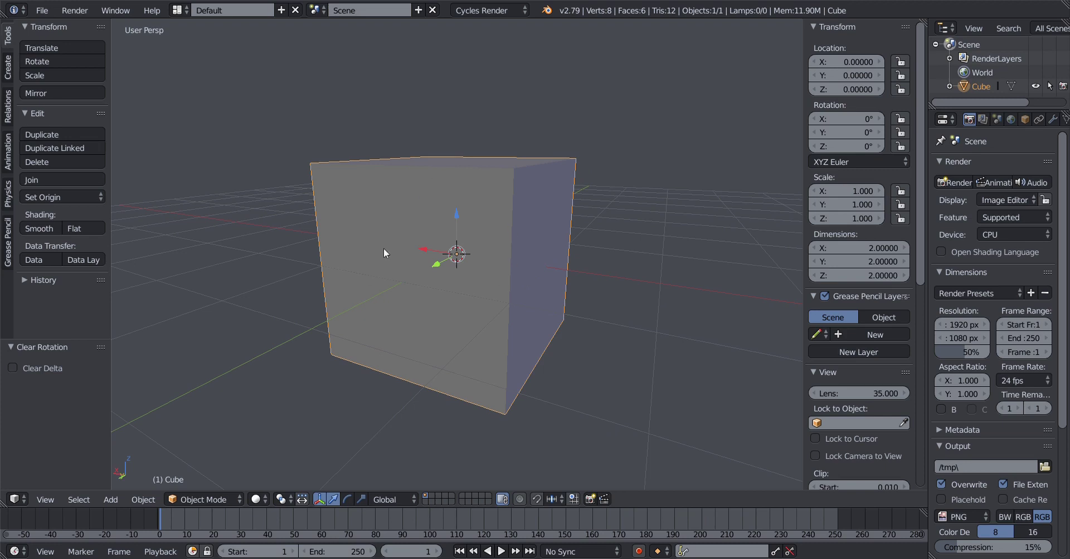
pyautogui.moveTo(387, 245); pyautogui.dragTo(491, 214, button='middle')
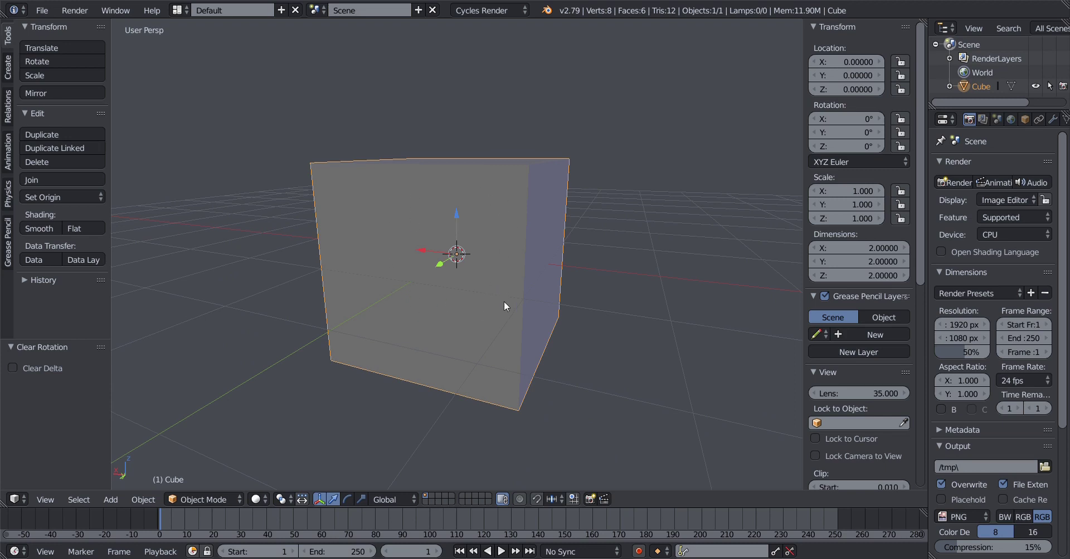
pyautogui.moveTo(450, 302)
pyautogui.mouseDown(button='middle')
pyautogui.moveTo(403, 306)
pyautogui.moveTo(422, 299)
pyautogui.moveTo(416, 282)
pyautogui.moveTo(446, 256)
pyautogui.moveTo(363, 277)
pyautogui.moveTo(488, 277)
pyautogui.moveTo(386, 287)
pyautogui.moveTo(476, 283)
pyautogui.moveTo(447, 290)
pyautogui.mouseUp(button='middle')
pyautogui.scroll(2, 449, 289)
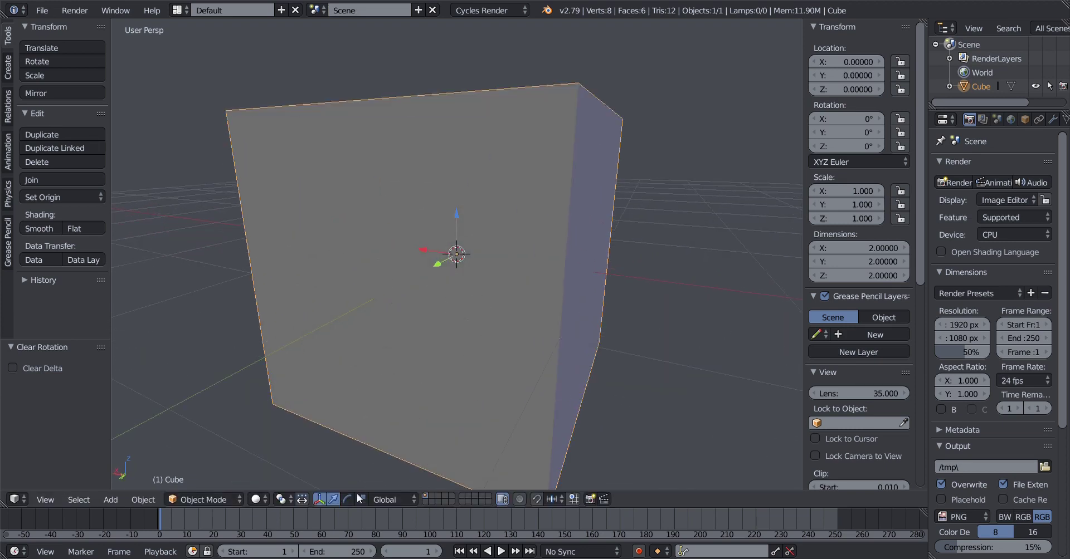
pyautogui.click(320, 499)
pyautogui.click(320, 499)
pyautogui.click(348, 500)
pyautogui.moveTo(529, 365); pyautogui.dragTo(520, 242, button='middle')
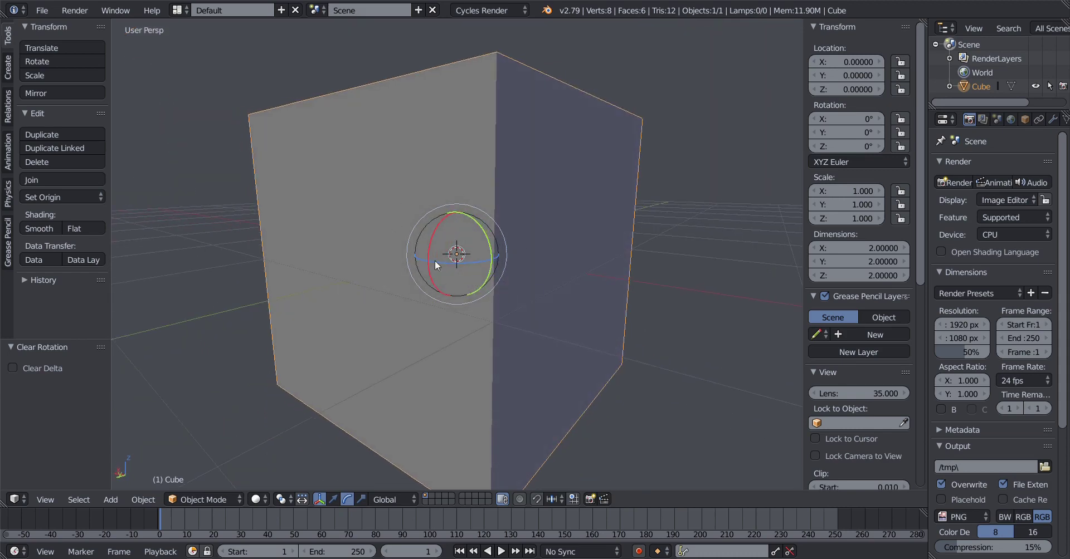
pyautogui.moveTo(421, 272); pyautogui.dragTo(443, 228, button='middle')
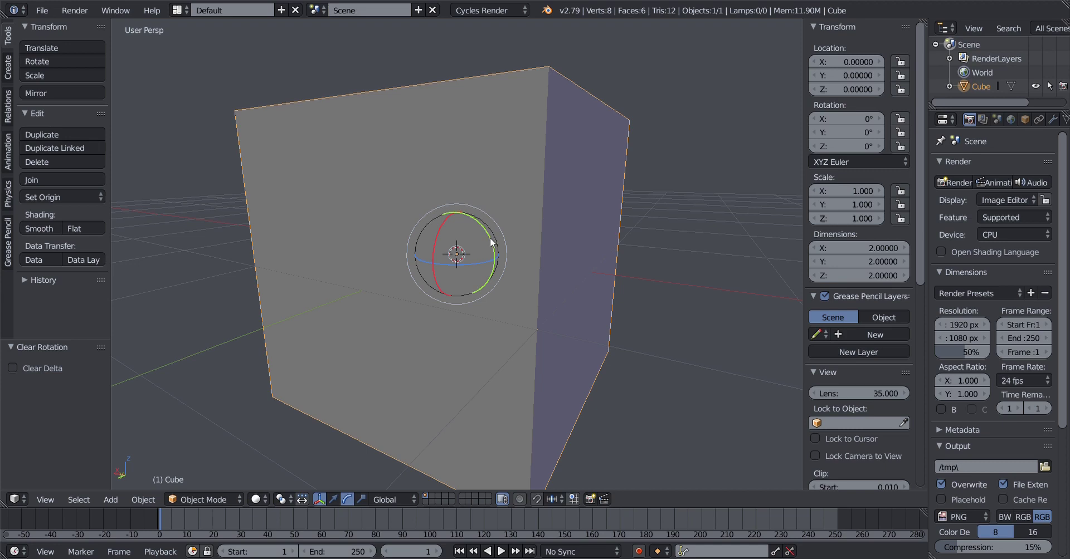
# Try rotating the cube with the manipulator's Y, X and Z rings, cancelling each rotation
pyautogui.moveTo(490, 241); pyautogui.dragTo(449, 313)
pyautogui.press('Escape')
pyautogui.moveTo(440, 230); pyautogui.dragTo(473, 315)
pyautogui.press('Escape')
pyautogui.moveTo(468, 265); pyautogui.dragTo(480, 283)
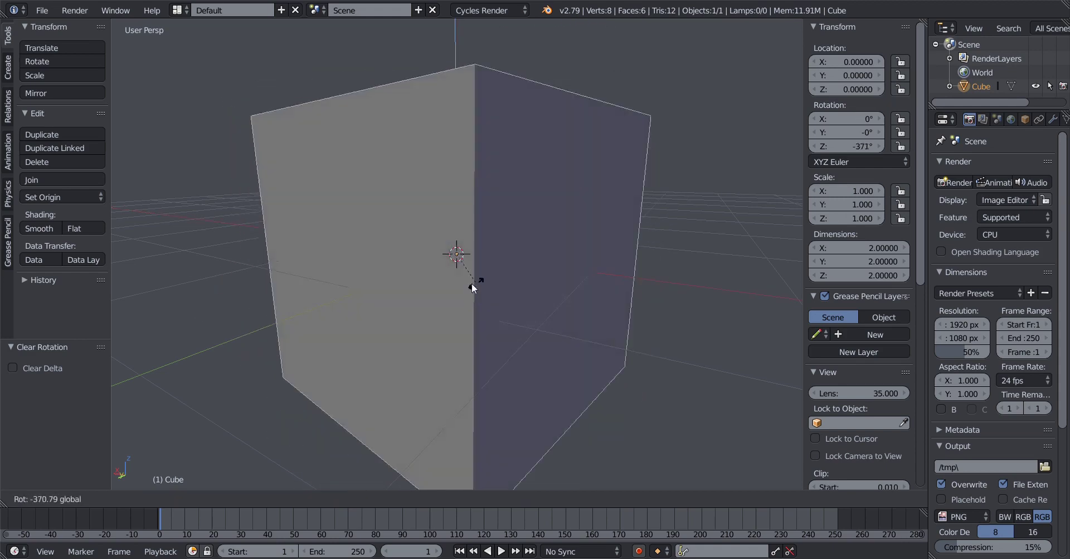
pyautogui.press('Escape')
# Deselect the cube, select it again, and clear the selection once more
pyautogui.scroll(-5, 474, 265)
pyautogui.scroll(3, 473, 266)
pyautogui.moveTo(536, 273); pyautogui.dragTo(509, 218, button='middle')
pyautogui.press('a')
pyautogui.scroll(1, 476, 304)
pyautogui.rightClick(476, 297)
pyautogui.press('a')
pyautogui.scroll(-4, 490, 231)
# Add a second cube and move it about -5.75 units along the global X axis
pyautogui.hotkey('shift', 'a')
pyautogui.moveTo(507, 213)
pyautogui.click(555, 227)
pyautogui.scroll(-2, 461, 256)
pyautogui.press('g')
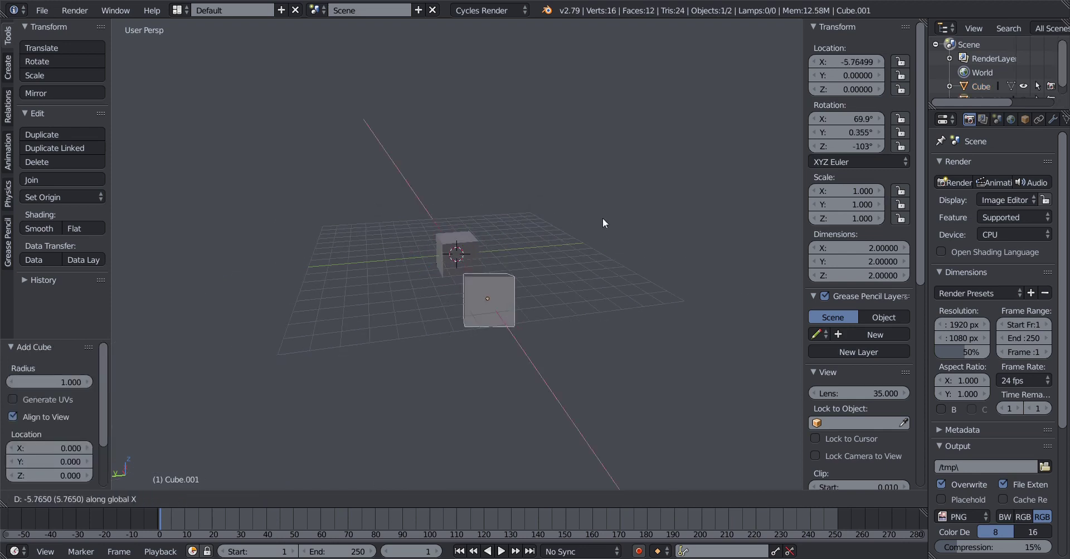
pyautogui.press('x')
pyautogui.click(424, 302)
# Add a third cube and move it about 8.08 units along the global X axis
pyautogui.hotkey('shift', 'a')
pyautogui.moveTo(456, 267)
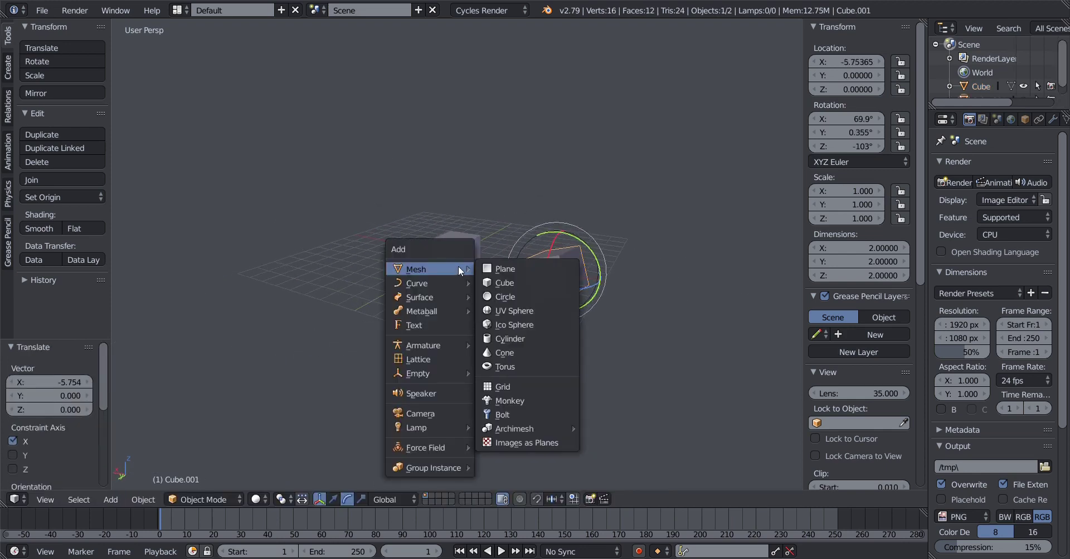
pyautogui.click(506, 279)
pyautogui.press('g')
pyautogui.press('x')
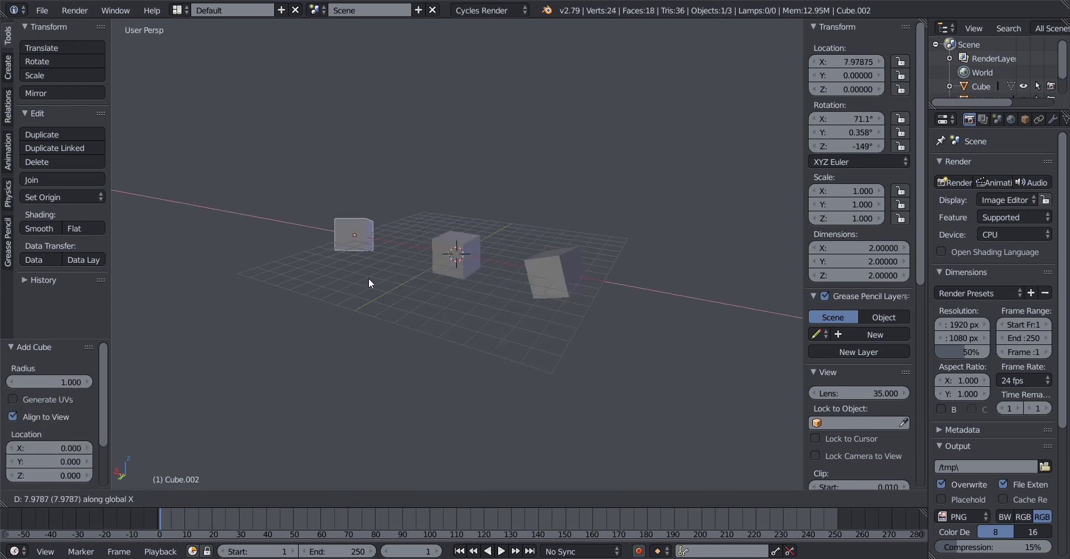
pyautogui.click(386, 278)
# Raise the third cube about 7.81 units along the global Z axis
pyautogui.press('g')
pyautogui.press('z')
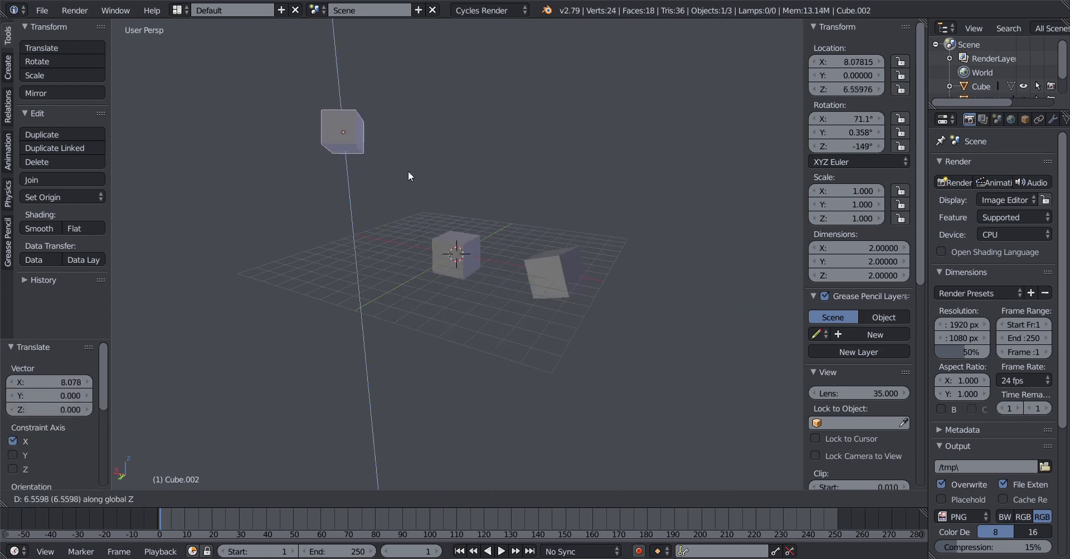
pyautogui.click(407, 155)
pyautogui.moveTo(432, 266); pyautogui.dragTo(382, 238, button='middle')
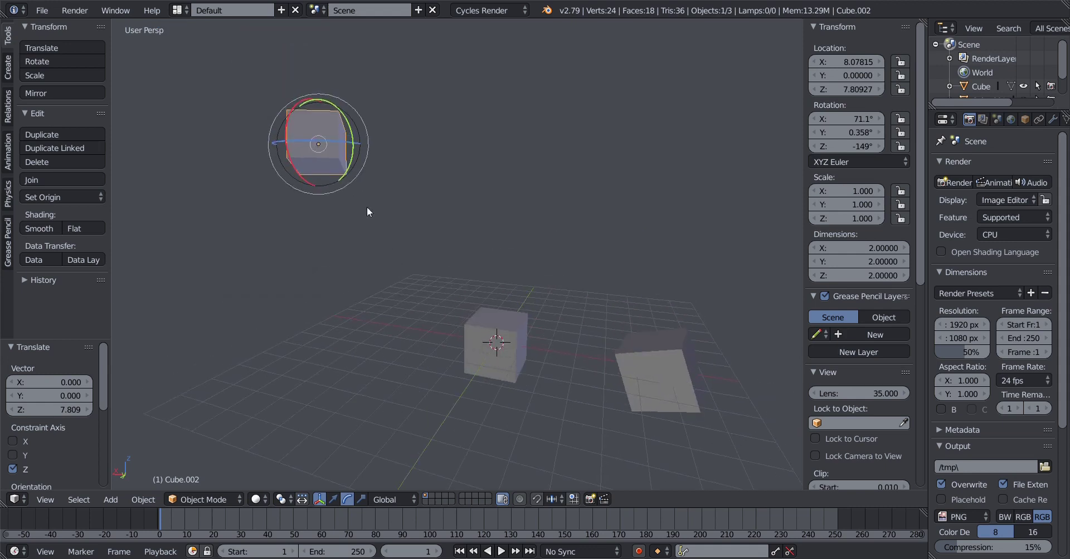
pyautogui.moveTo(322, 197); pyautogui.dragTo(388, 277, button='middle')
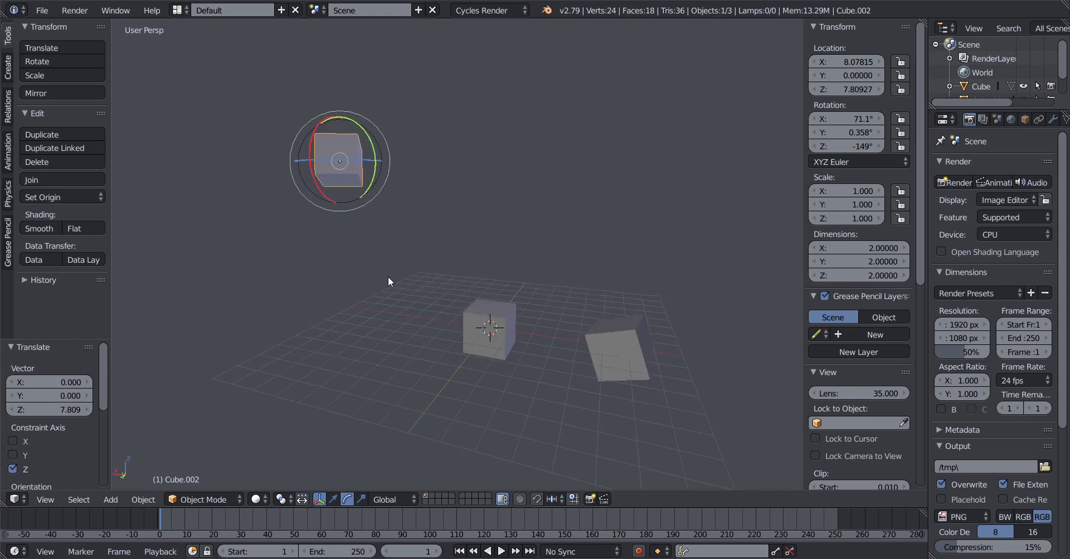
# Place the 3D cursor near the original central cube and select that cube
pyautogui.click(477, 316)
pyautogui.rightClick(488, 319)
pyautogui.scroll(3, 461, 385)
pyautogui.scroll(-3, 459, 383)
pyautogui.moveTo(459, 382)
pyautogui.mouseDown(button='middle')
pyautogui.moveTo(386, 360)
pyautogui.moveTo(456, 363)
pyautogui.mouseUp(button='middle')
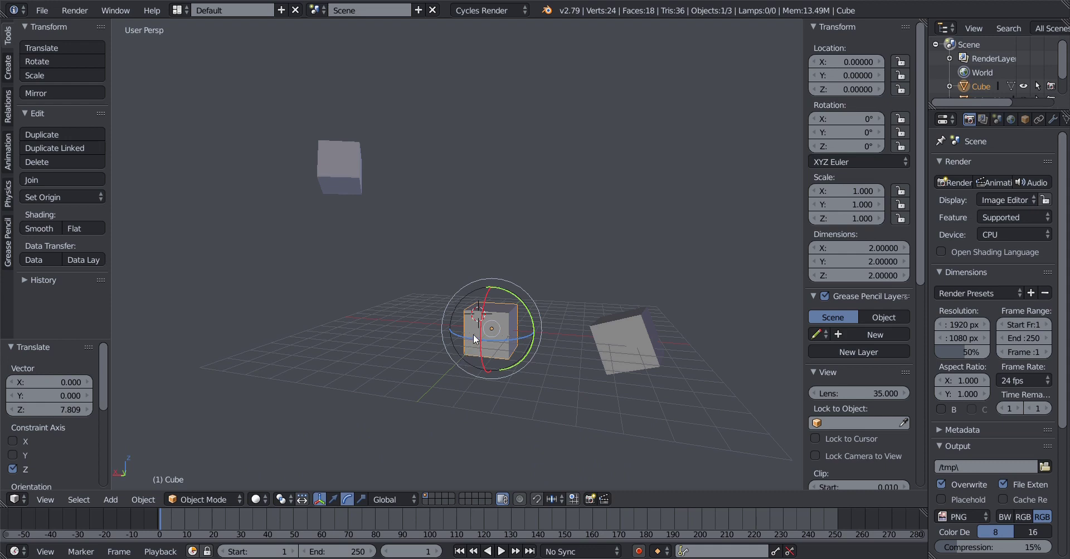
# Reposition the 3D cursor in the empty space away from the central cube
pyautogui.click(561, 196)
pyautogui.moveTo(574, 277); pyautogui.dragTo(528, 302, button='middle')
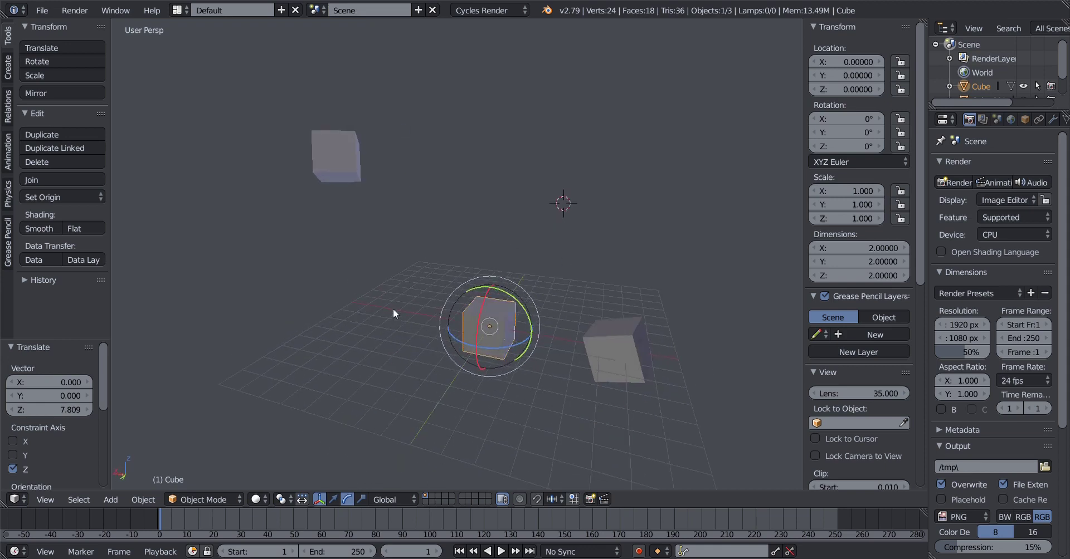
pyautogui.moveTo(590, 304); pyautogui.dragTo(440, 314, button='middle')
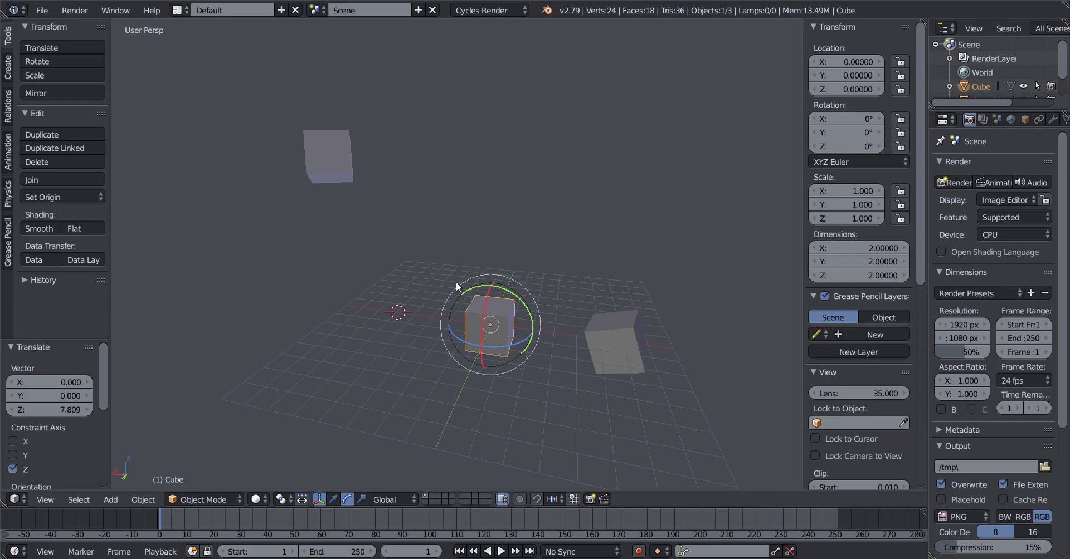
pyautogui.moveTo(438, 346); pyautogui.dragTo(363, 322, button='middle')
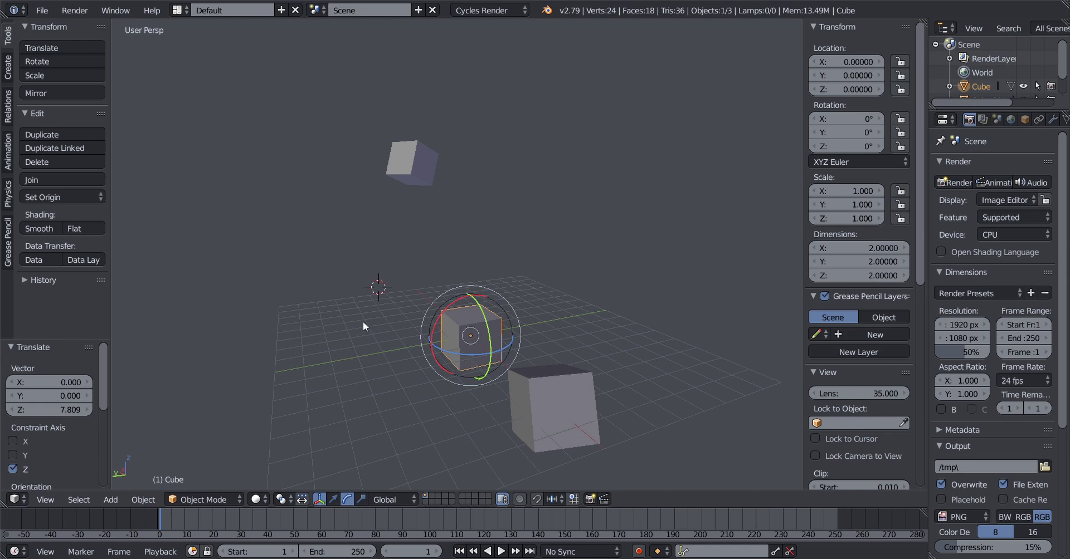
# Add a fourth cube at the 3D cursor, at about X 3.25, Y 3.36, Z 1.81
pyautogui.moveTo(362, 322); pyautogui.dragTo(483, 282, button='middle')
pyautogui.hotkey('shift', 'a')
pyautogui.moveTo(484, 282)
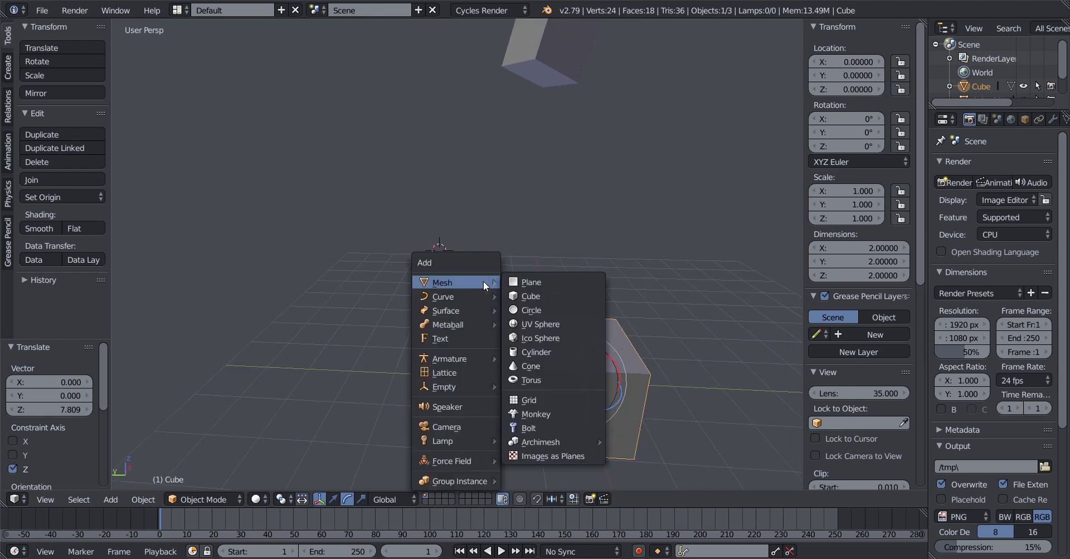
pyautogui.click(555, 294)
pyautogui.moveTo(532, 299); pyautogui.dragTo(367, 175, button='middle')
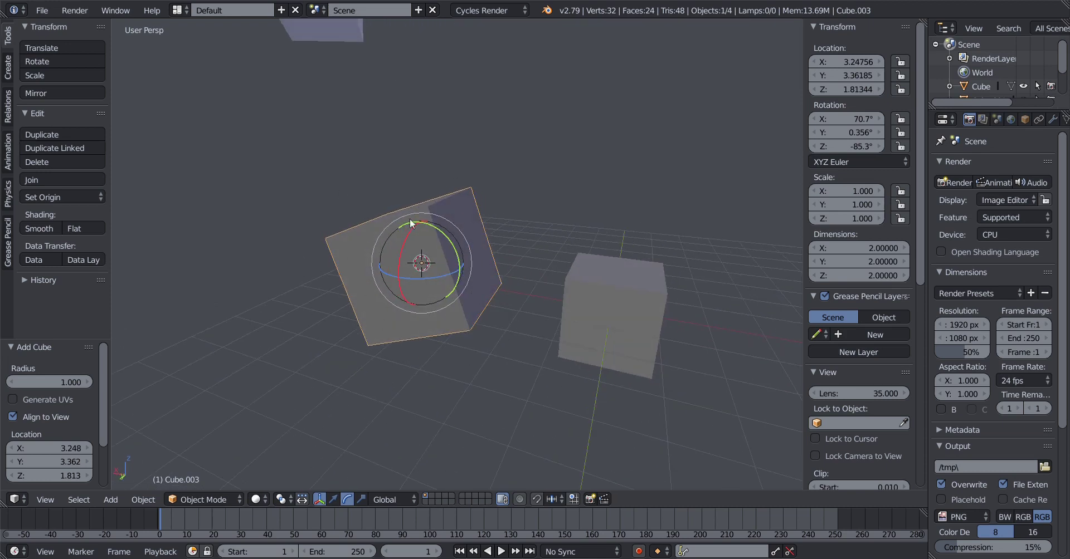
# Select the three added cubes together and delete them, keeping only the original central cube
pyautogui.moveTo(460, 285)
pyautogui.mouseDown(button='middle')
pyautogui.moveTo(573, 287)
pyautogui.moveTo(487, 279)
pyautogui.moveTo(461, 304)
pyautogui.mouseUp(button='middle')
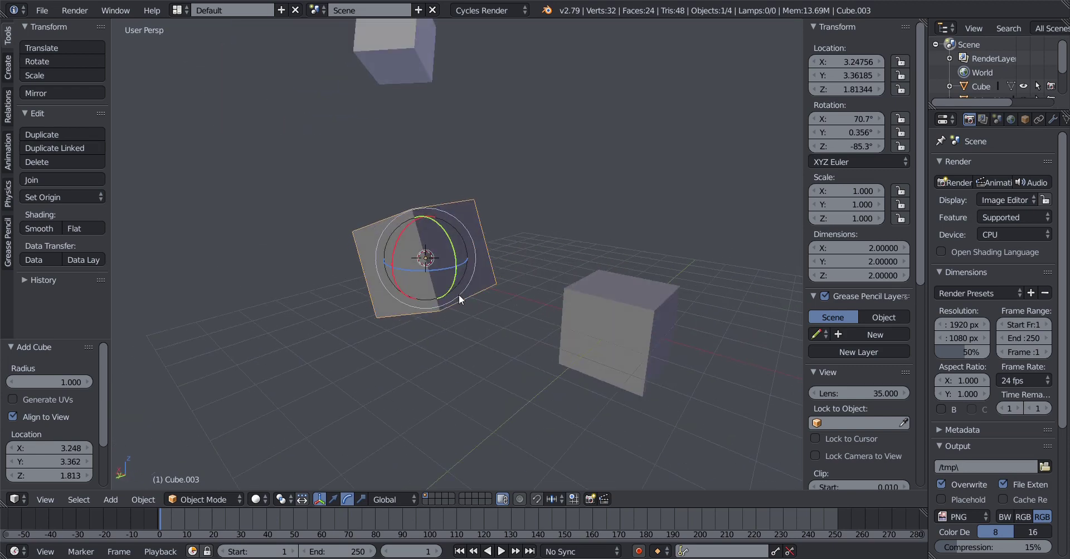
pyautogui.moveTo(460, 300); pyautogui.dragTo(505, 258, button='middle')
pyautogui.rightClick(365, 114)
pyautogui.keyDown('shift'); pyautogui.rightClick(440, 270); pyautogui.keyUp('shift')
pyautogui.keyDown('shift'); pyautogui.rightClick(647, 296); pyautogui.keyUp('shift')
pyautogui.moveTo(529, 300); pyautogui.dragTo(372, 276, button='middle')
pyautogui.press('x')
pyautogui.click(483, 292)
# Snap the 3D cursor to the world center and select the remaining cube
pyautogui.scroll(4, 445, 276)
pyautogui.moveTo(445, 277); pyautogui.dragTo(484, 292, button='middle')
pyautogui.hotkey('shift', 's')
pyautogui.click(407, 369)
pyautogui.moveTo(419, 371); pyautogui.dragTo(457, 319, button='middle')
pyautogui.rightClick(453, 320)
pyautogui.scroll(-3, 453, 320)
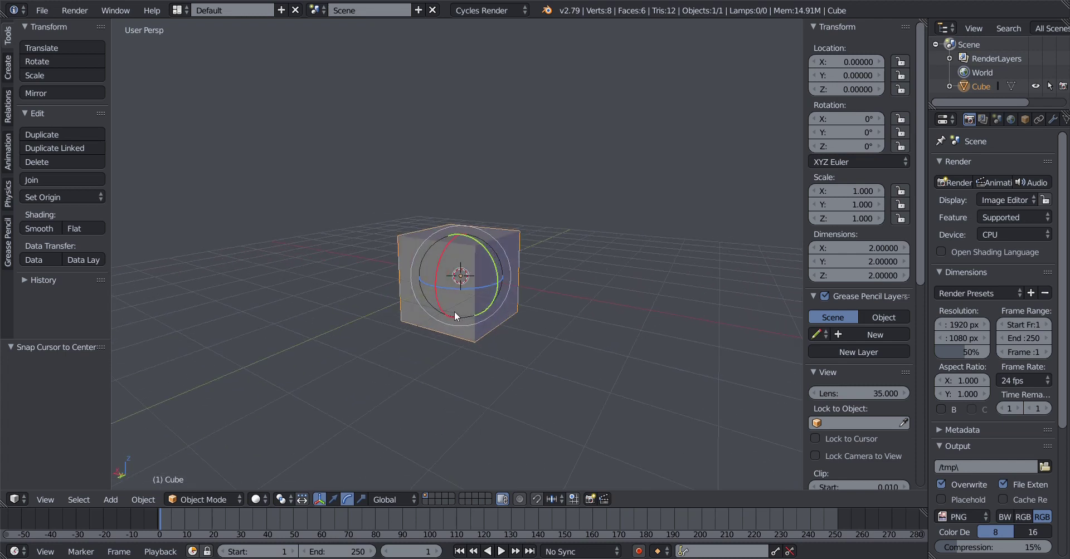
pyautogui.scroll(1, 454, 314)
pyautogui.moveTo(454, 313); pyautogui.dragTo(475, 316, button='middle')
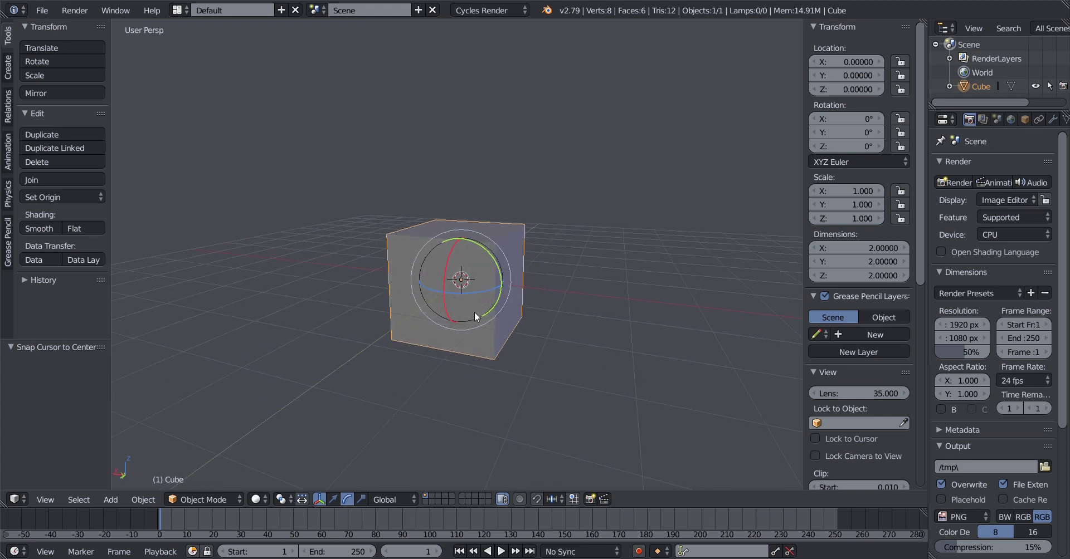
# Try rotating the cube freely and about the global X, Y and Z axes, and cancel the rotation
pyautogui.press('r')
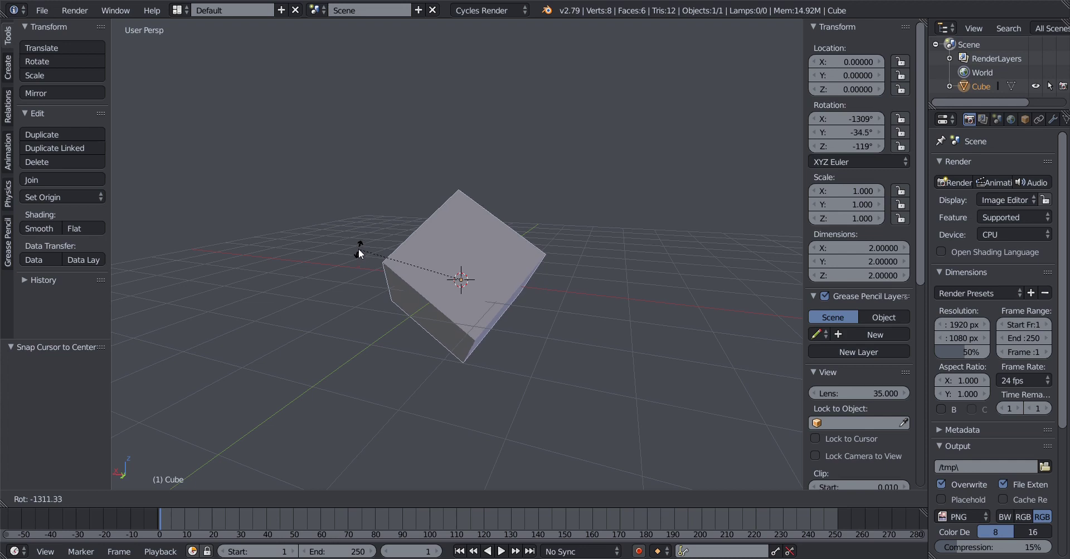
pyautogui.press('x')
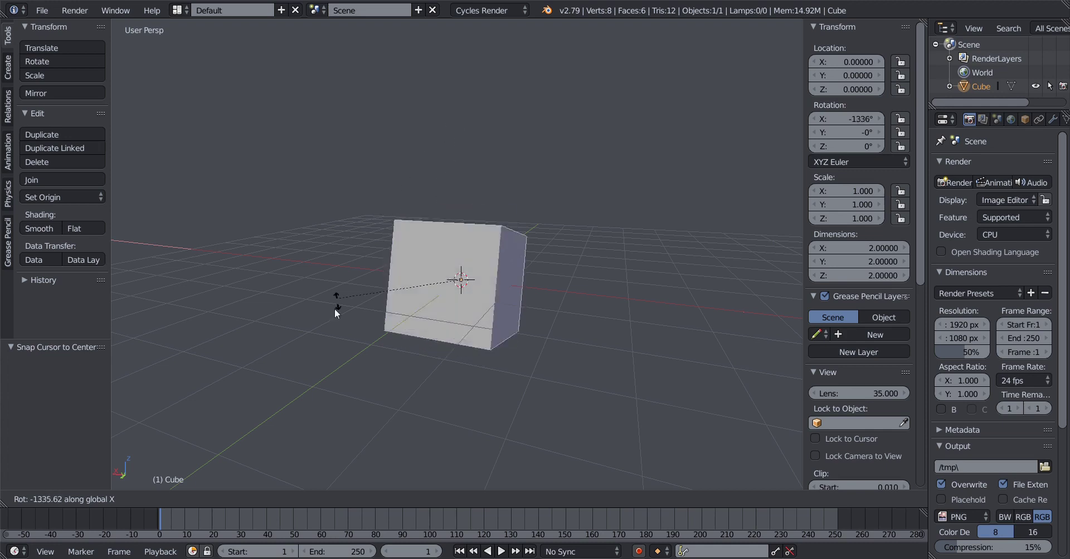
pyautogui.press('y')
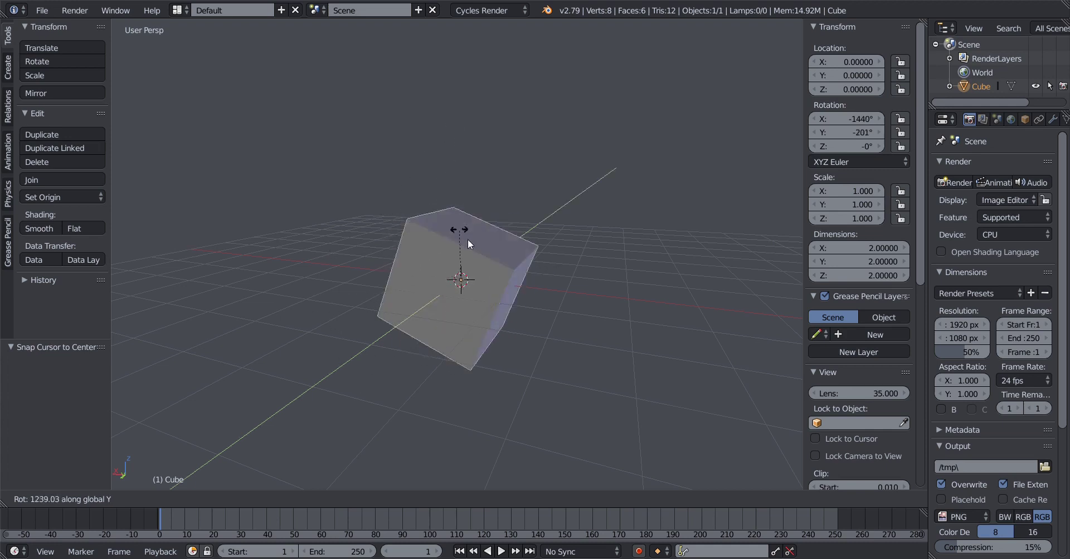
pyautogui.press('z')
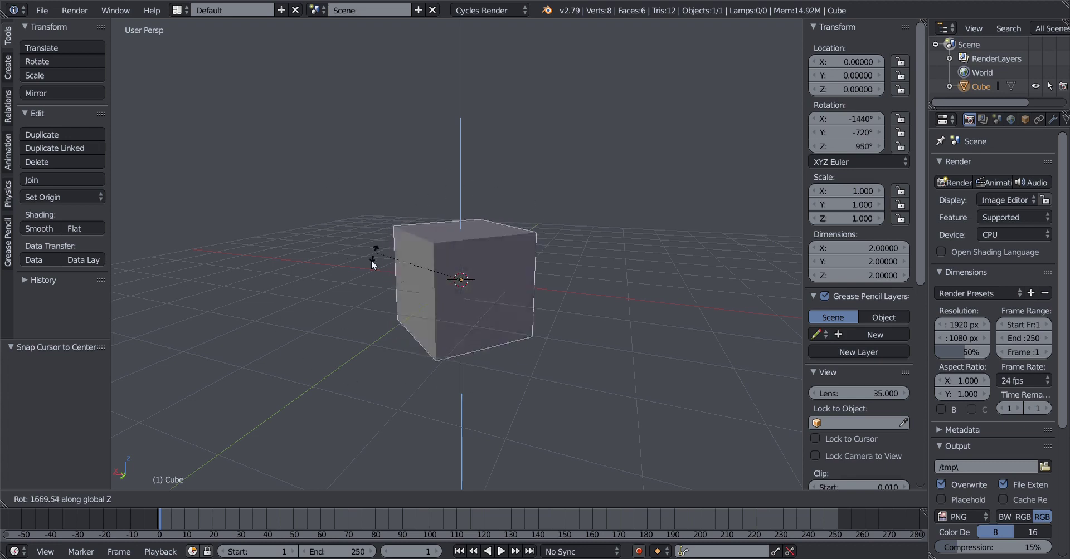
pyautogui.press('Escape')
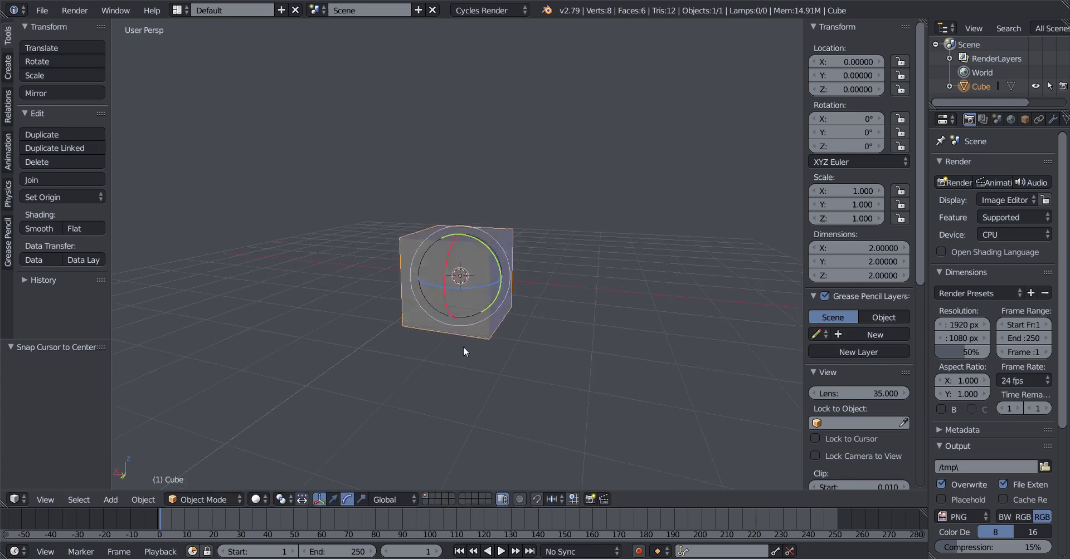
# Switch the transform manipulator through Translate and Rotate to Scale
pyautogui.moveTo(484, 348); pyautogui.dragTo(462, 342, button='middle')
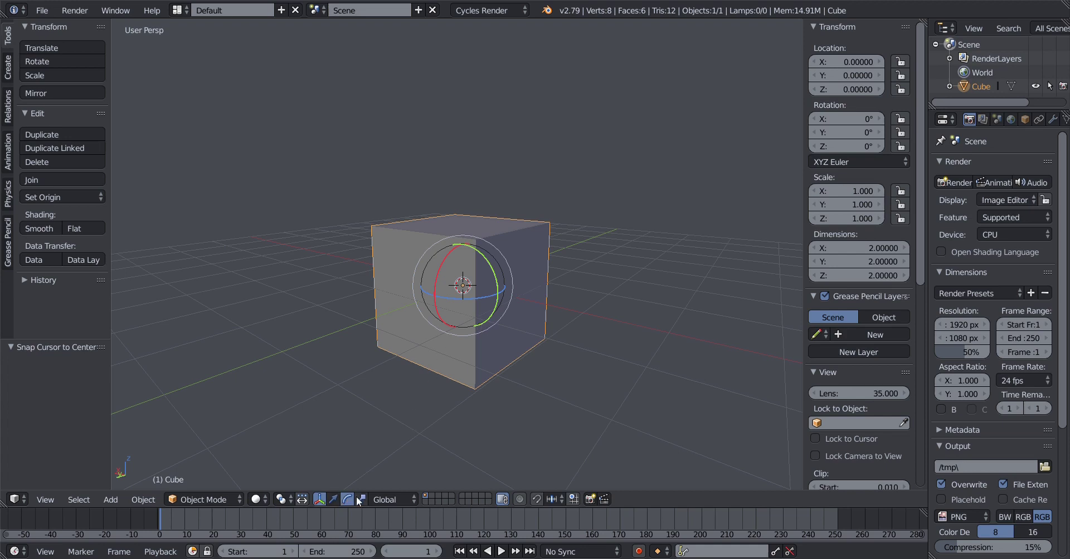
pyautogui.click(334, 500)
pyautogui.click(347, 500)
pyautogui.click(361, 500)
pyautogui.scroll(2, 399, 355)
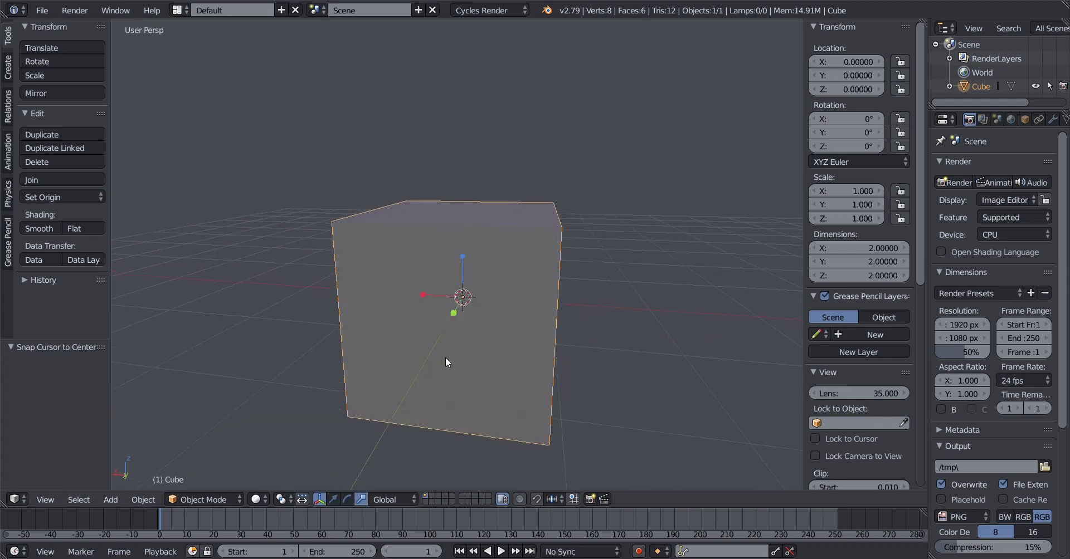
# Try scaling the cube along the global Y axis with the manipulator handle, cancelling each attempt
pyautogui.moveTo(398, 356)
pyautogui.mouseDown(button='middle')
pyautogui.moveTo(419, 348)
pyautogui.moveTo(387, 339)
pyautogui.mouseUp(button='middle')
pyautogui.moveTo(426, 303)
pyautogui.mouseDown()
pyautogui.moveTo(446, 301)
pyautogui.moveTo(418, 302)
pyautogui.moveTo(424, 310)
pyautogui.mouseUp()
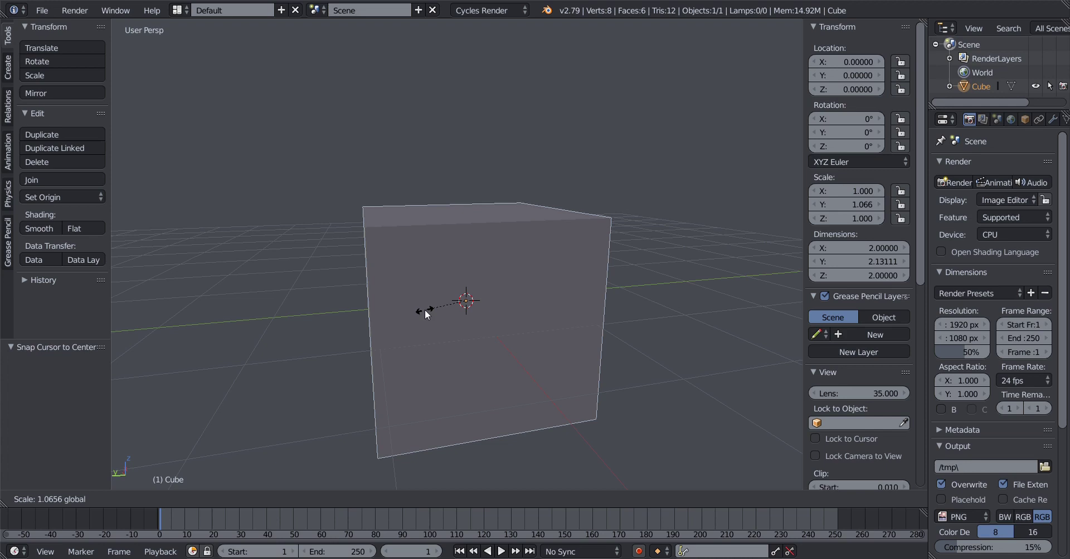
pyautogui.rightClick(425, 310)
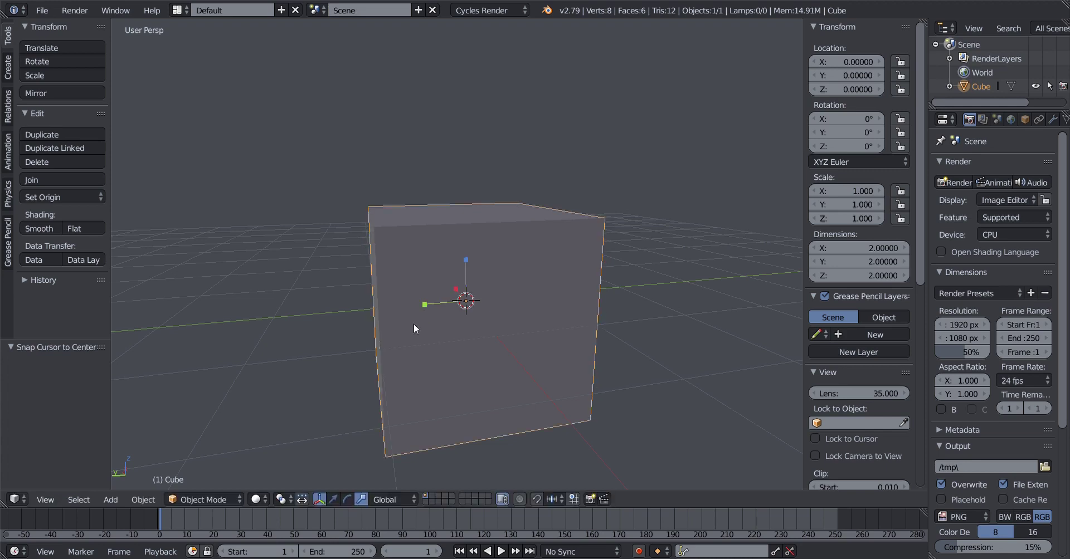
pyautogui.moveTo(426, 302)
pyautogui.mouseDown()
pyautogui.moveTo(447, 298)
pyautogui.moveTo(342, 298)
pyautogui.moveTo(422, 294)
pyautogui.mouseUp()
pyautogui.rightClick(404, 296)
# Try scaling the cube along the Z axis and along the X axis with the manipulator handles, cancelling both
pyautogui.moveTo(404, 296); pyautogui.dragTo(456, 294, button='middle')
pyautogui.moveTo(468, 262); pyautogui.dragTo(475, 228)
pyautogui.rightClick(474, 223)
pyautogui.moveTo(474, 223); pyautogui.dragTo(396, 305, button='middle')
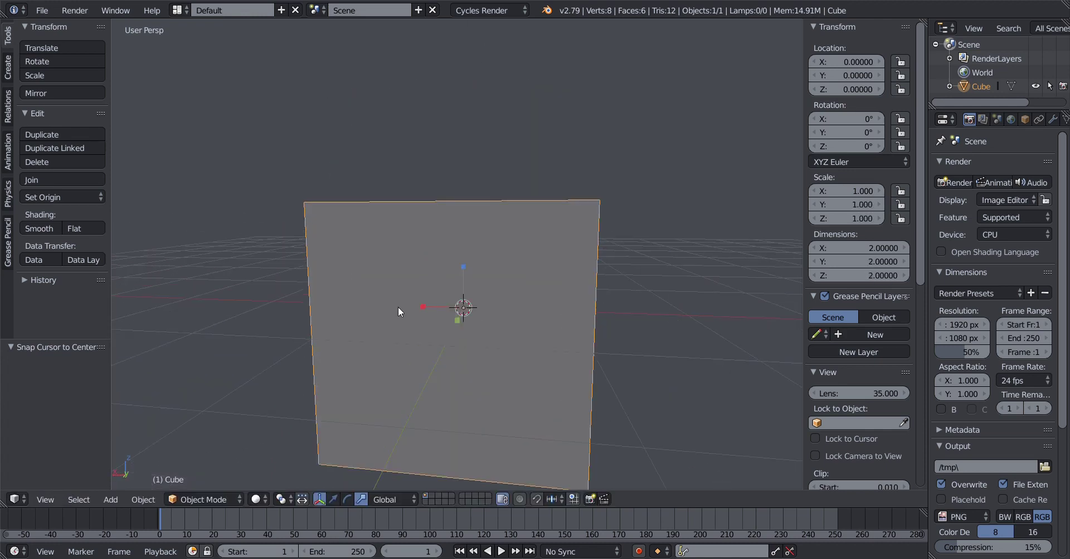
pyautogui.moveTo(418, 306); pyautogui.dragTo(453, 309)
pyautogui.rightClick(452, 310)
# Try scaling the cube uniformly, along global X and along global Y with the Scale command, and cancel it
pyautogui.moveTo(452, 310); pyautogui.dragTo(424, 336, button='middle')
pyautogui.scroll(2, 424, 336)
pyautogui.moveTo(359, 324); pyautogui.dragTo(441, 337, button='middle')
pyautogui.scroll(3, 471, 343)
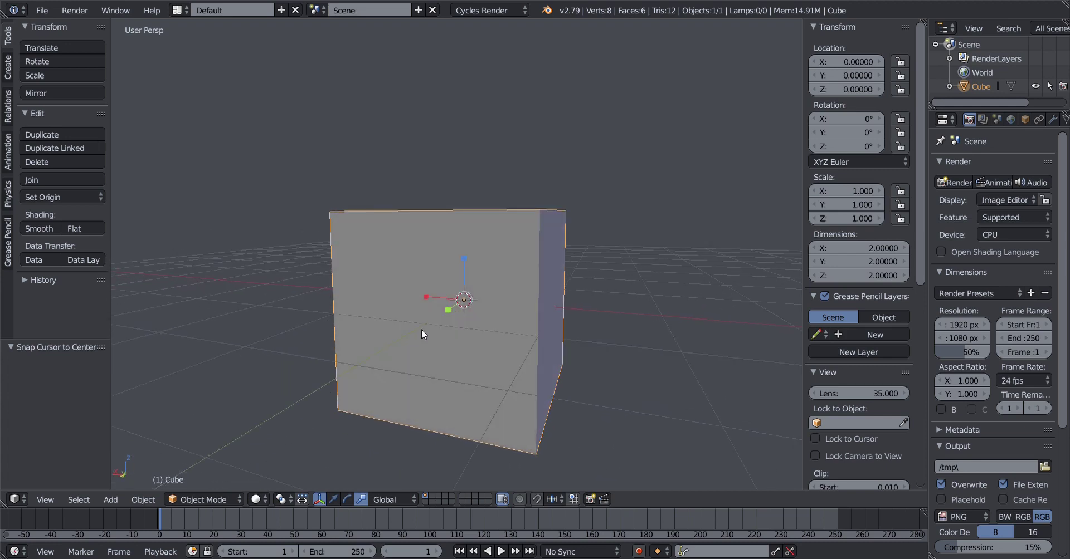
pyautogui.press('s')
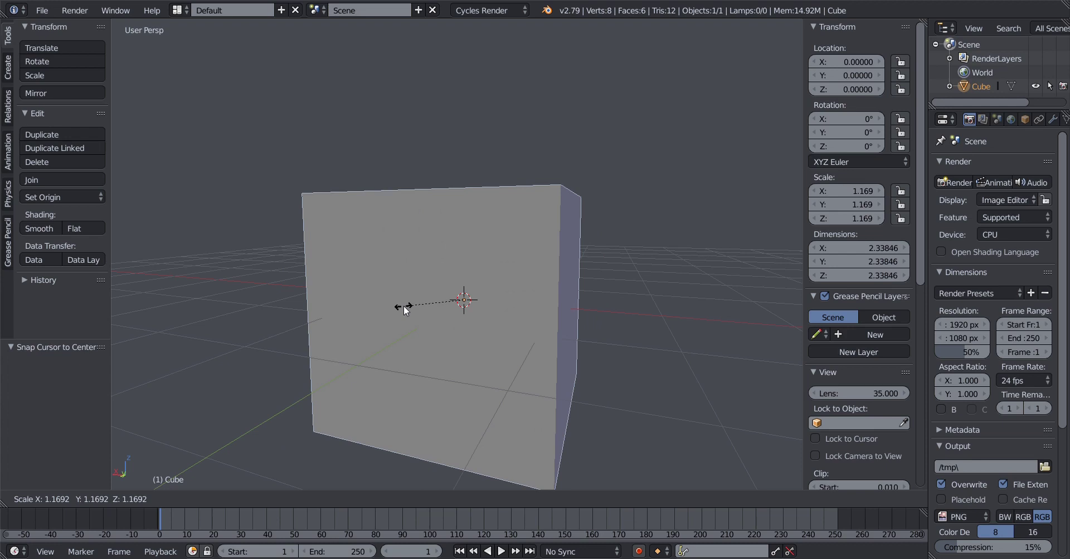
pyautogui.press('x')
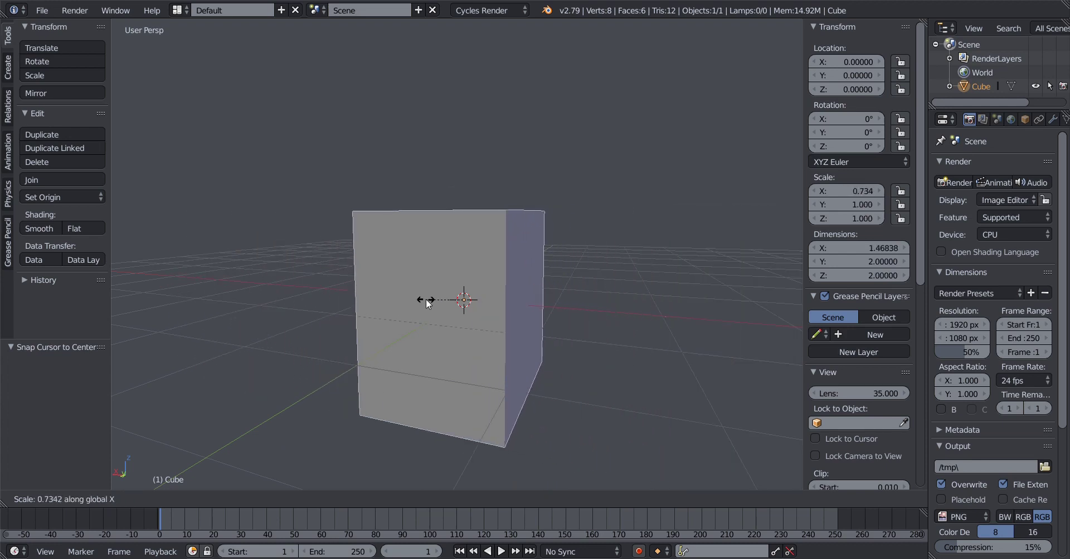
pyautogui.press('y')
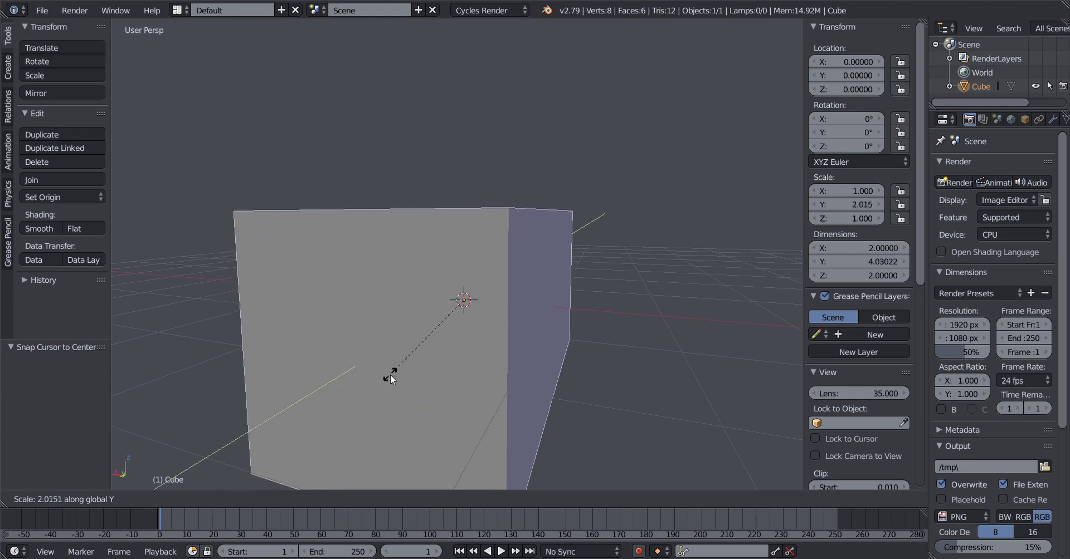
pyautogui.press('Escape')
# Try stretching the cube along the global Z axis with the Scale command, and cancel it
pyautogui.press('s')
pyautogui.press('y')
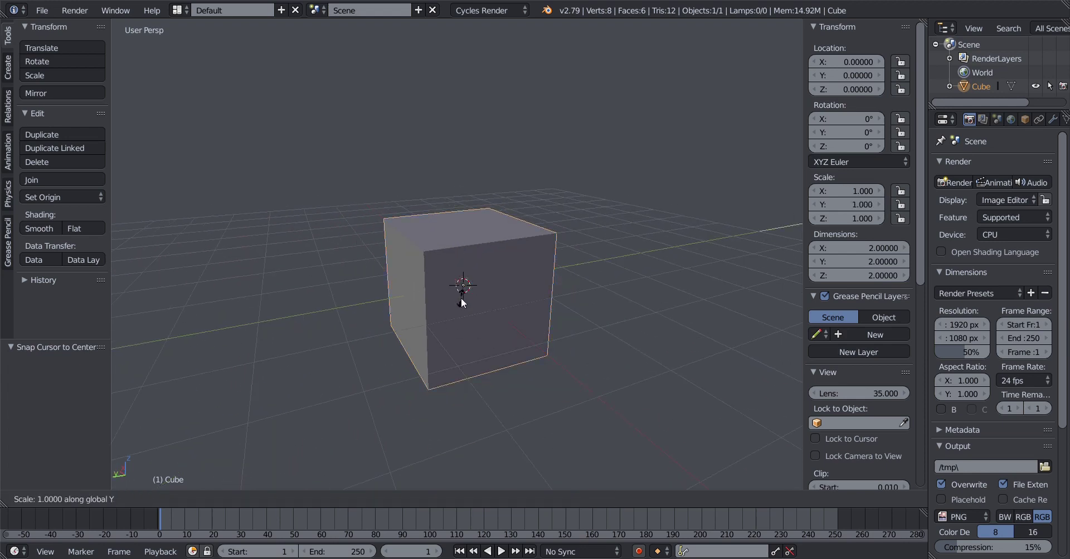
pyautogui.press('z')
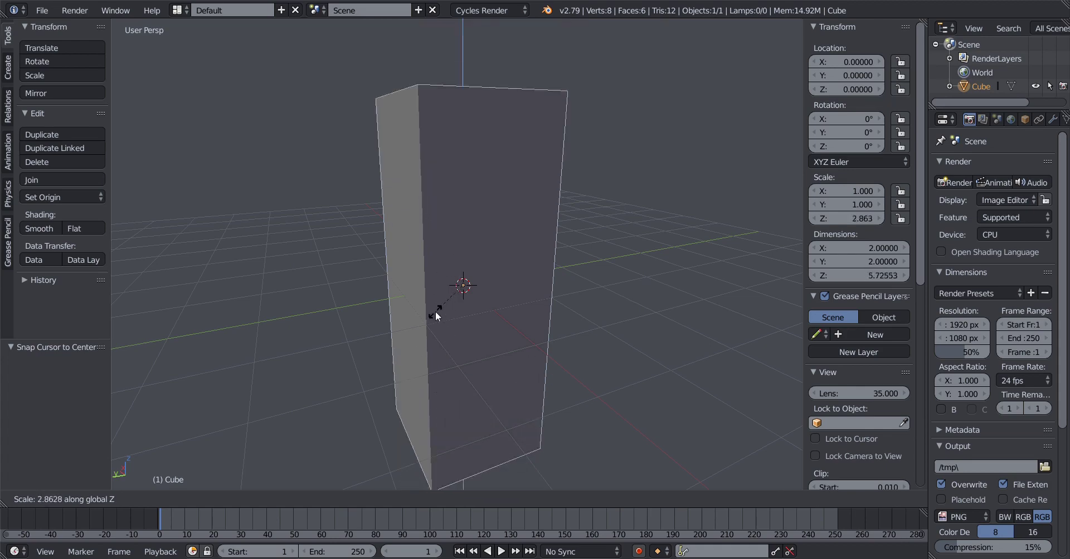
pyautogui.press('Escape')
pyautogui.moveTo(500, 306); pyautogui.dragTo(427, 326, button='middle')
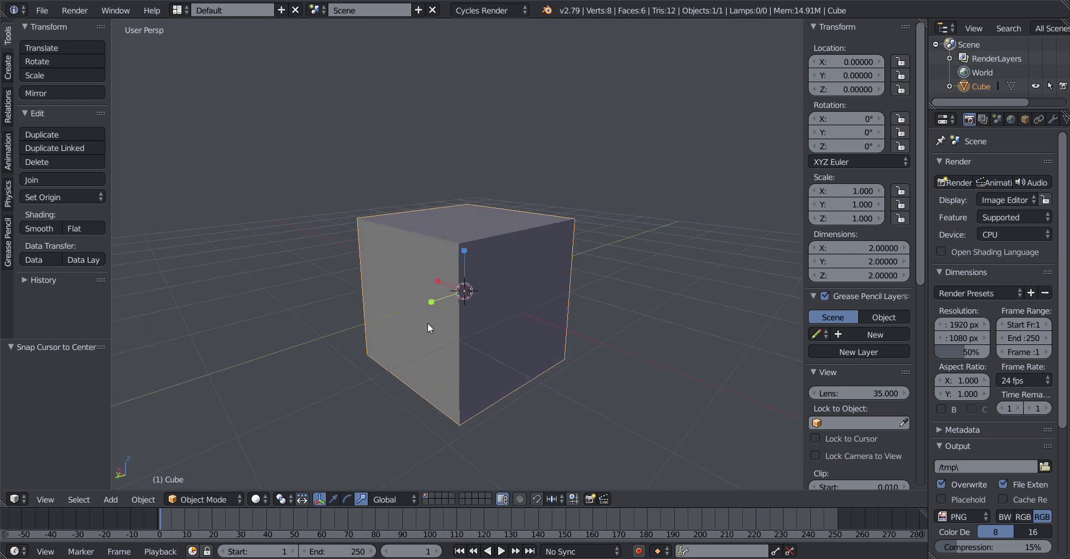
pyautogui.moveTo(426, 324); pyautogui.dragTo(470, 355, button='middle')
pyautogui.scroll(2, 456, 341)
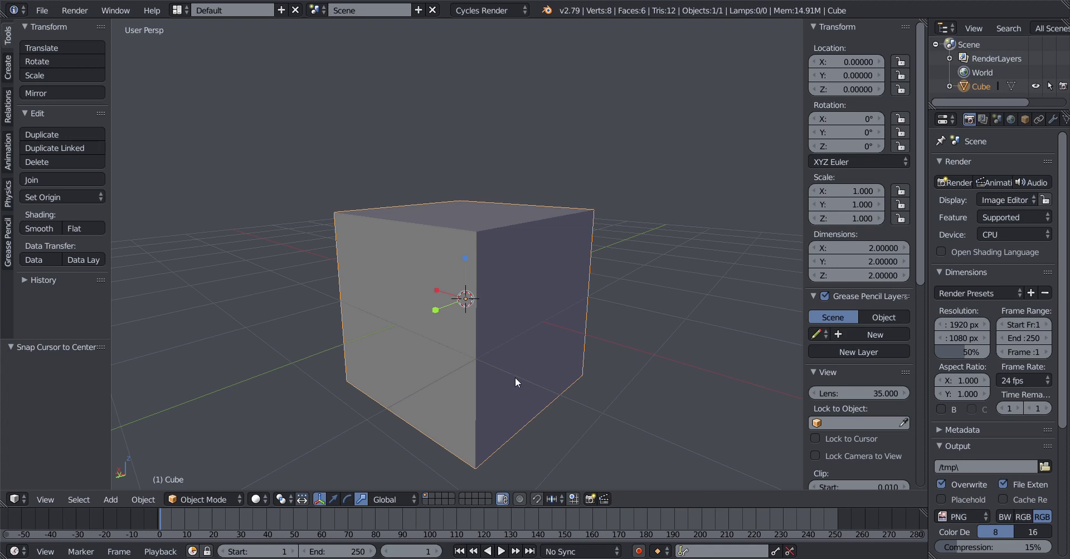
pyautogui.scroll(2, 515, 378)
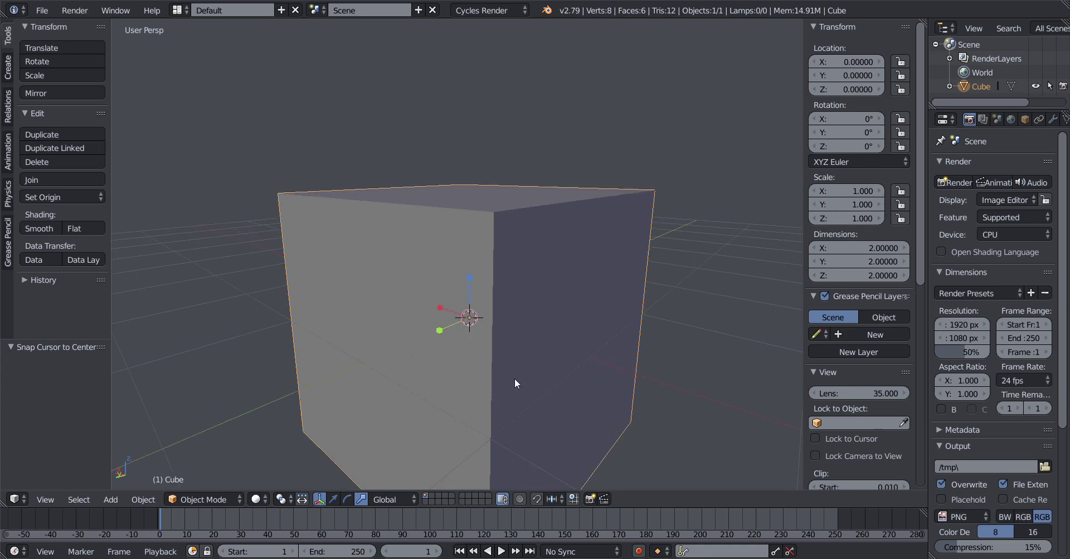
pyautogui.scroll(-3, 513, 378)
pyautogui.moveTo(514, 379); pyautogui.dragTo(434, 378, button='middle')
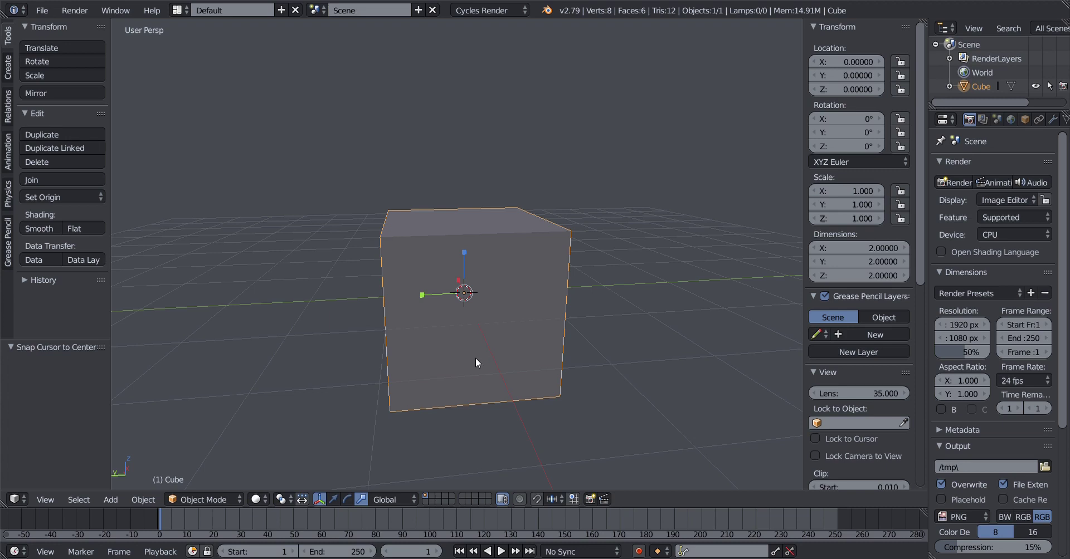
pyautogui.scroll(3, 474, 358)
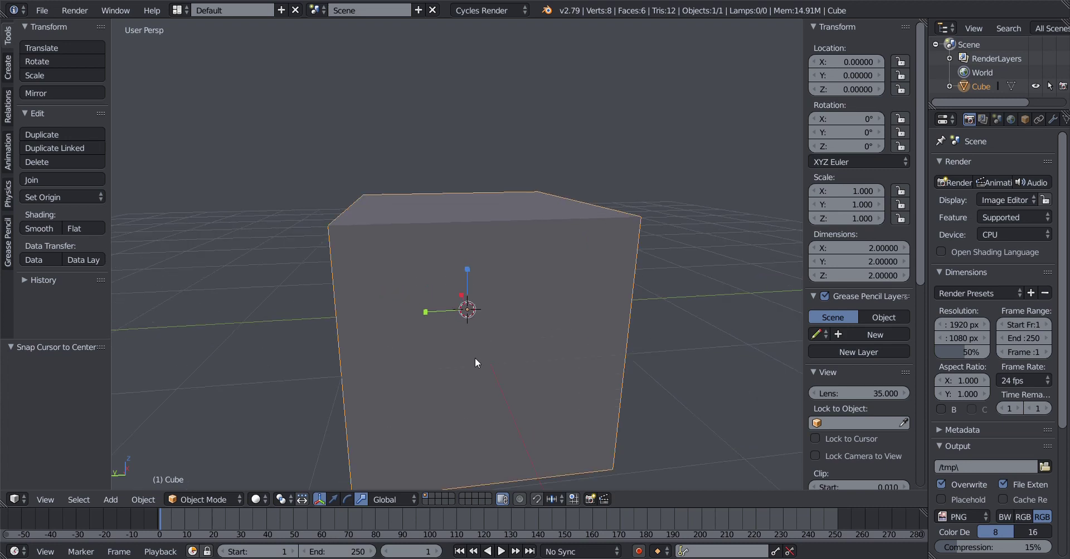
pyautogui.moveTo(441, 352); pyautogui.dragTo(479, 333, button='middle')
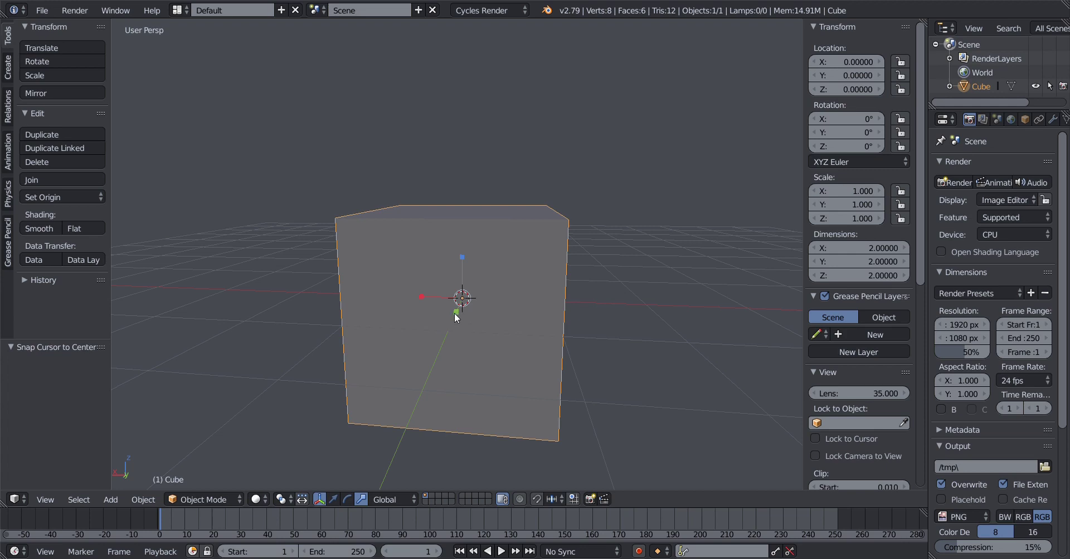
pyautogui.scroll(-2, 479, 308)
pyautogui.scroll(2, 496, 306)
pyautogui.moveTo(497, 306); pyautogui.dragTo(448, 308, button='middle')
pyautogui.scroll(1, 421, 313)
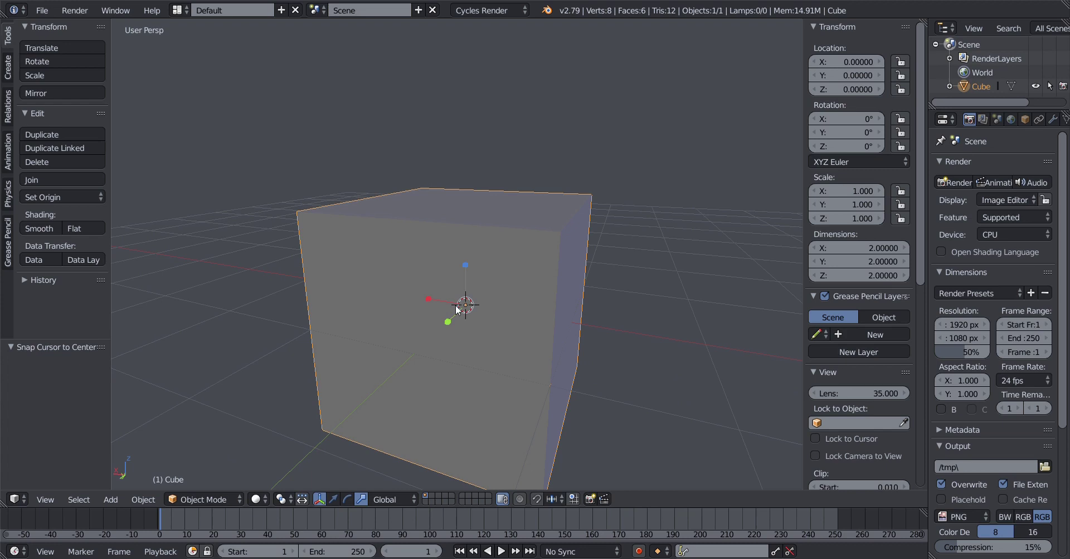